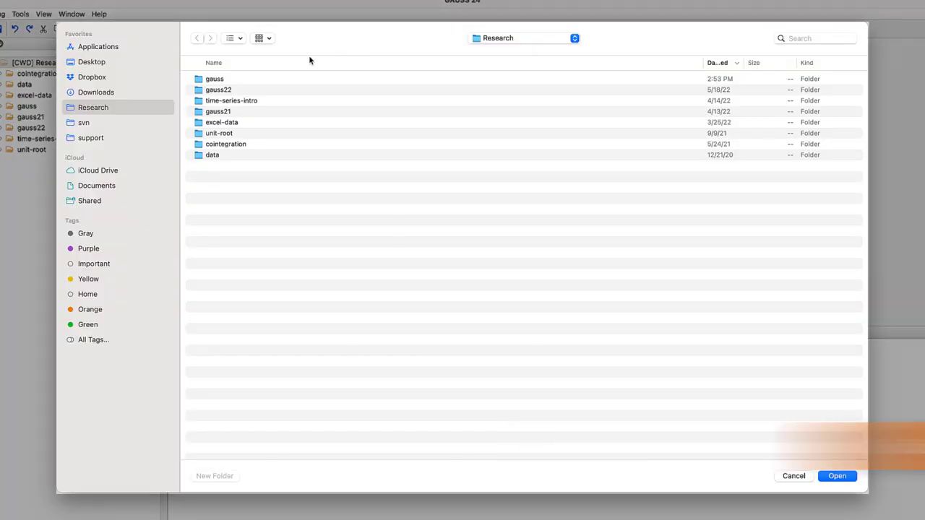
Open the gauss/panel-data-project folder as the working project
{"action": "double_click", "coordinate": [261, 78]}
{"action": "double_click", "coordinate": [246, 78]}
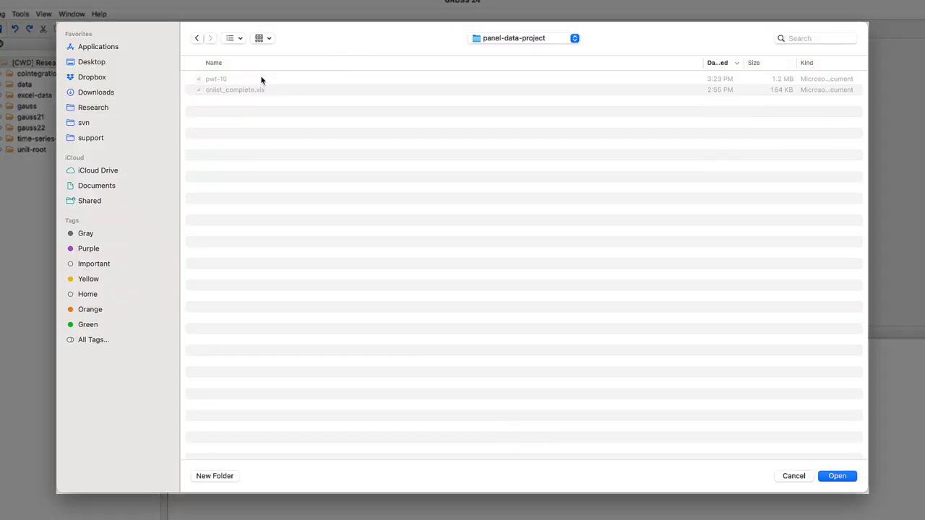
{"action": "left_click", "coordinate": [838, 476]}
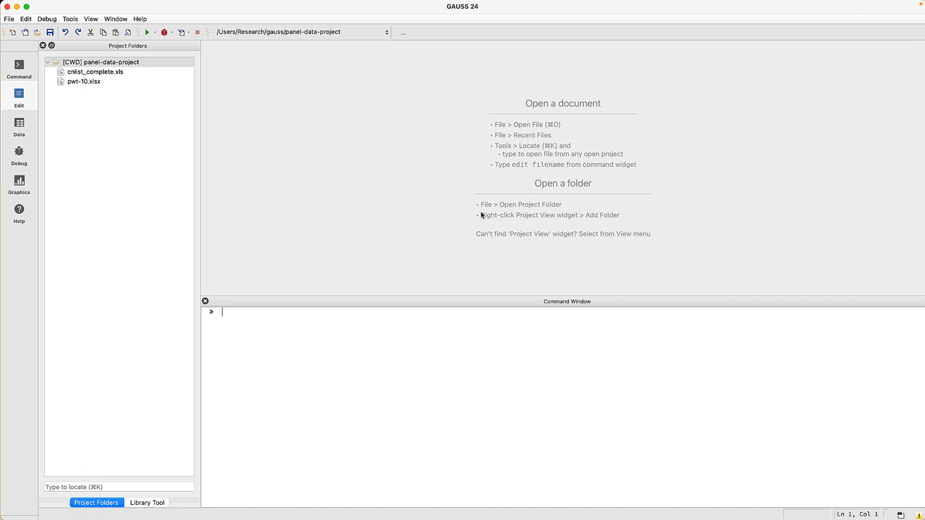
Begin importing pwt-10.xlsx and switch the sheet to Data [12811x12]
{"action": "double_click", "coordinate": [95, 85]}
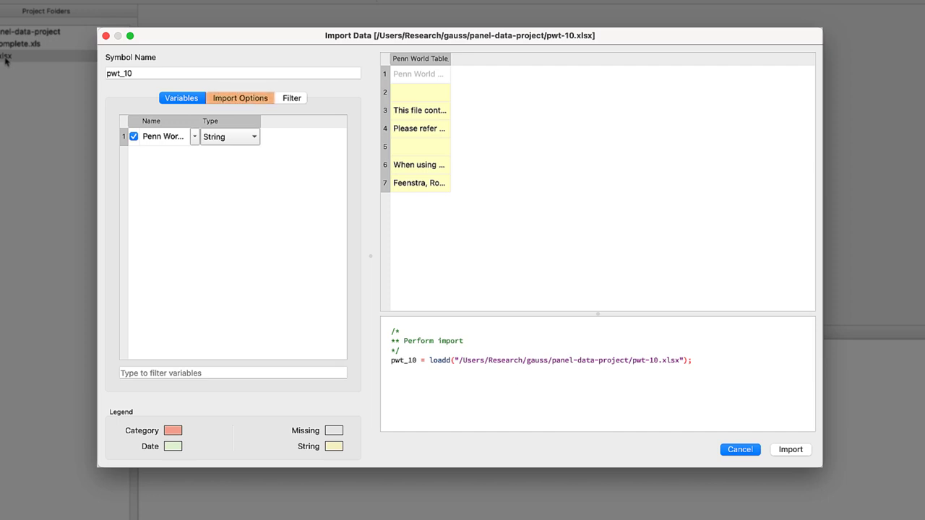
{"action": "left_click", "coordinate": [241, 100]}
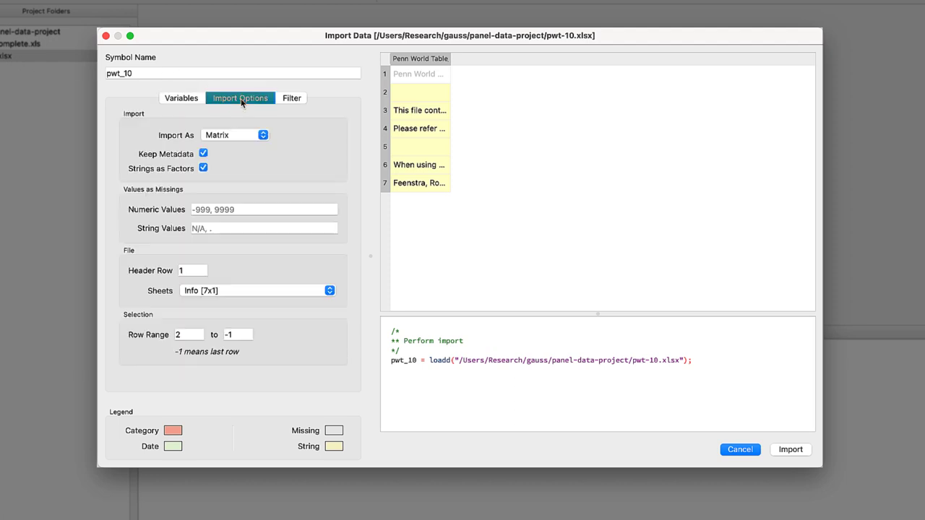
{"action": "left_click", "coordinate": [311, 290]}
{"action": "left_click", "coordinate": [309, 312]}
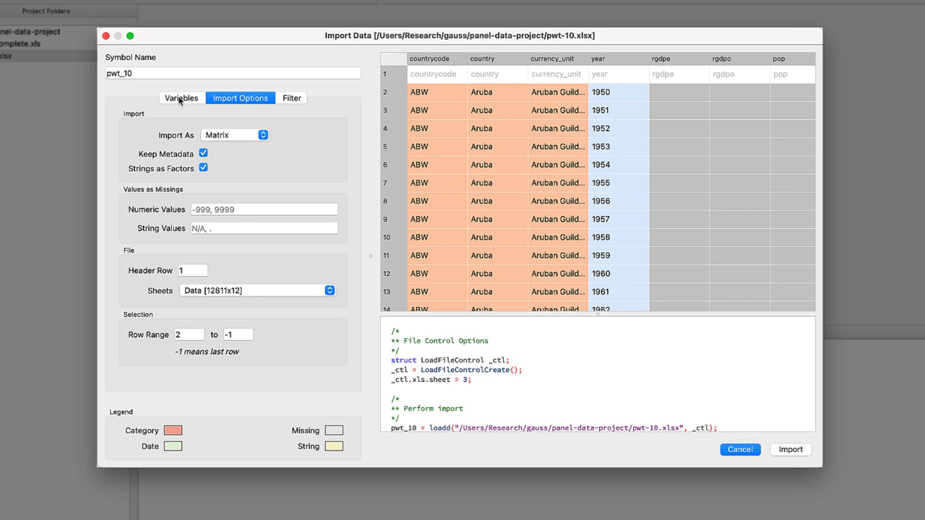
Name the import's symbol penn_world
{"action": "left_click", "coordinate": [179, 99]}
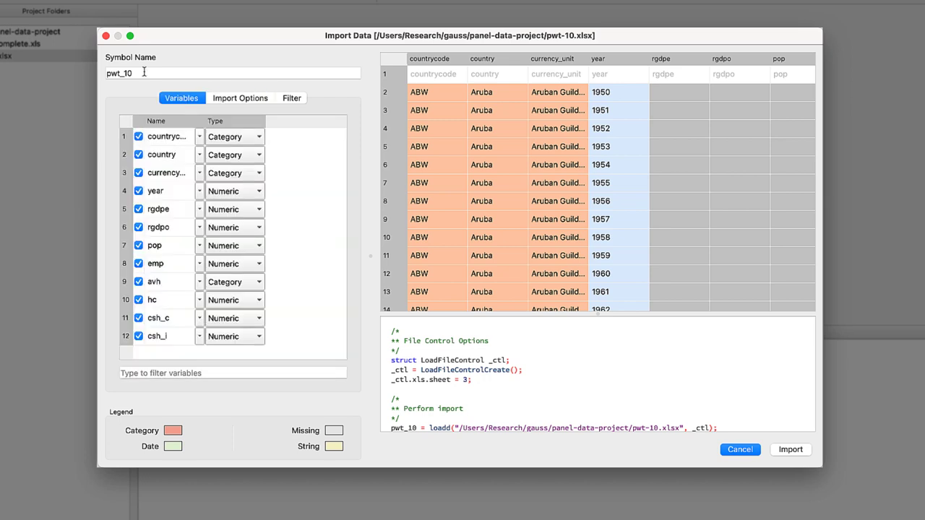
{"action": "double_click", "coordinate": [141, 73]}
{"action": "type", "text": "penn_world"}
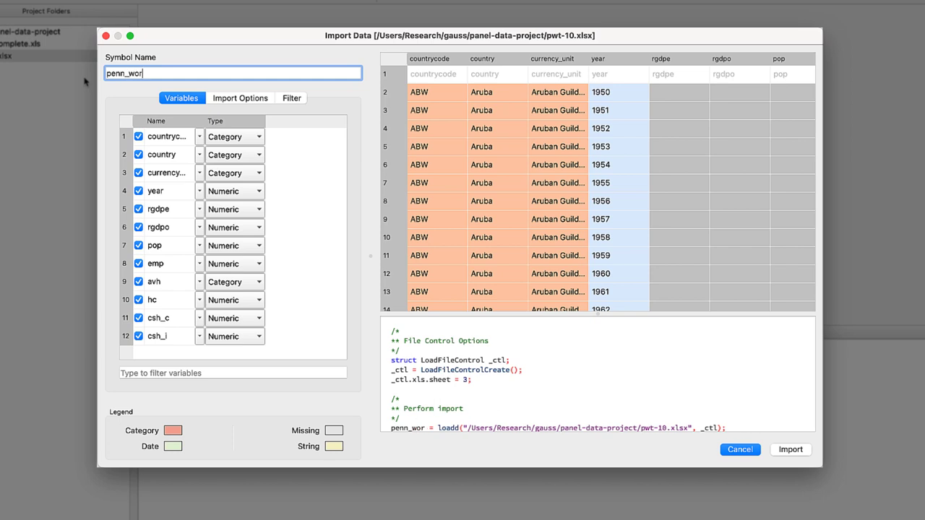
Exclude csh_i, csh_c, avh and rgdpo from the import
{"action": "left_click", "coordinate": [138, 336]}
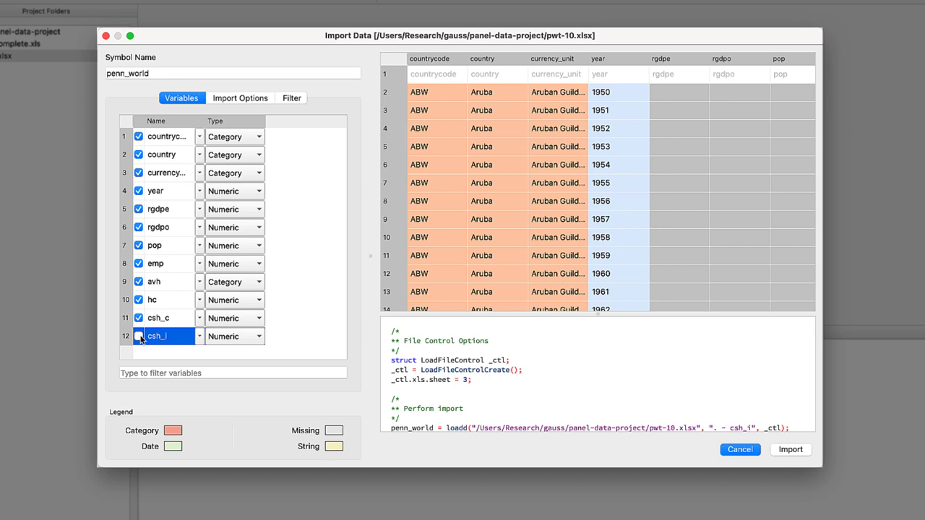
{"action": "left_click", "coordinate": [138, 318]}
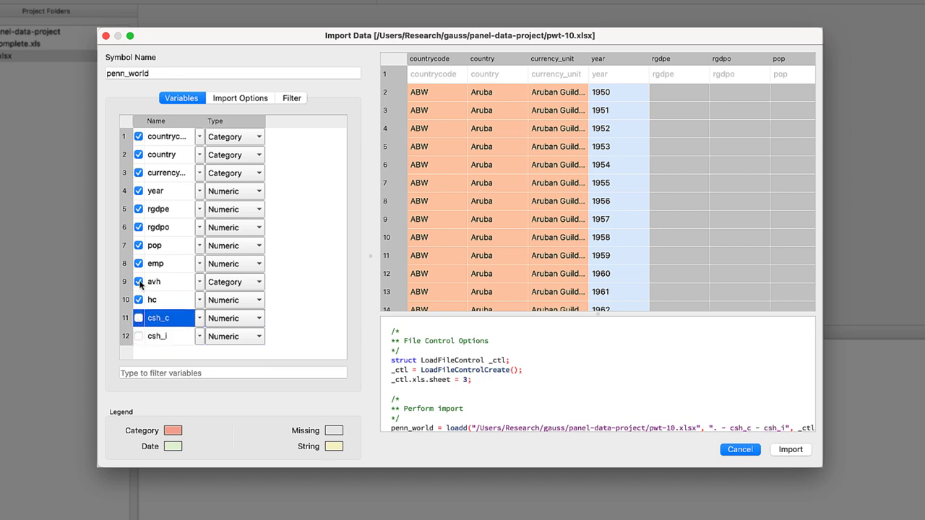
{"action": "left_click", "coordinate": [139, 282]}
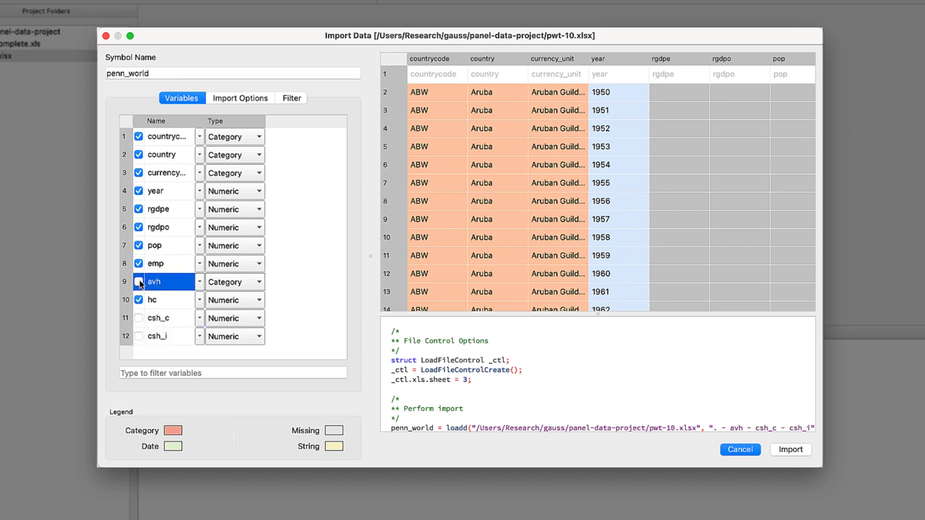
{"action": "left_click", "coordinate": [139, 227]}
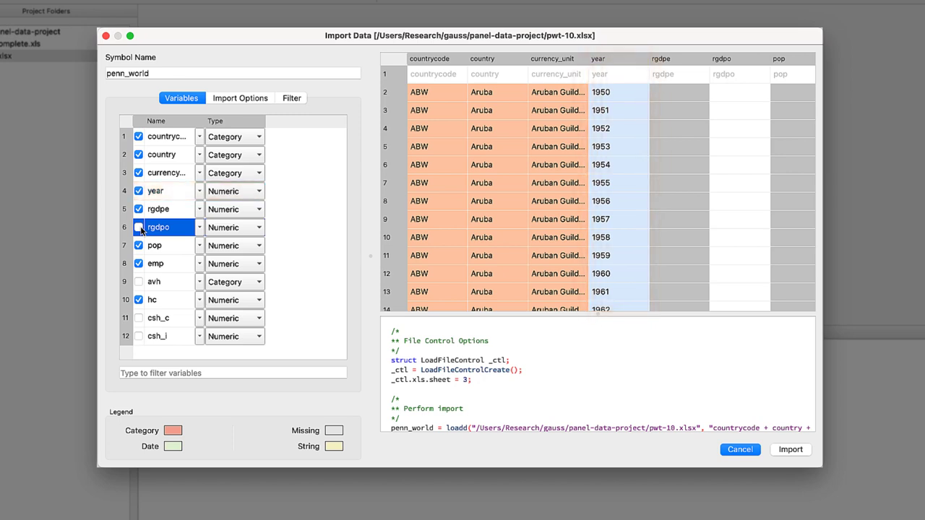
Import year as a Date with format %Y, then open penn_world to inspect it
{"action": "left_click", "coordinate": [227, 193]}
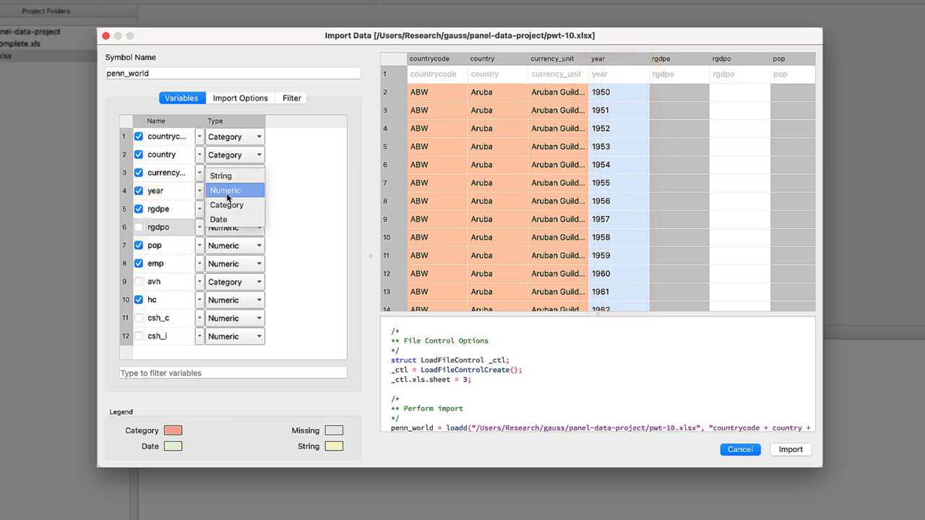
{"action": "left_click", "coordinate": [241, 222]}
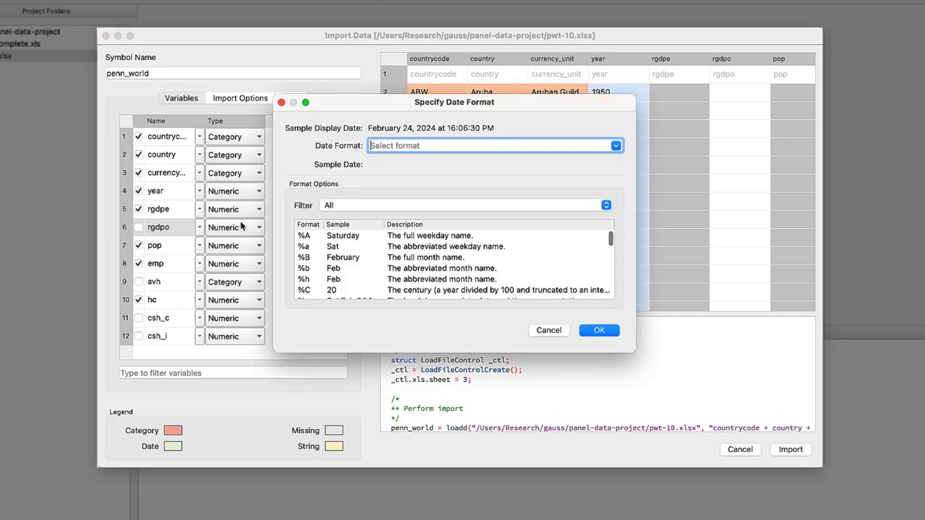
{"action": "left_click", "coordinate": [378, 208]}
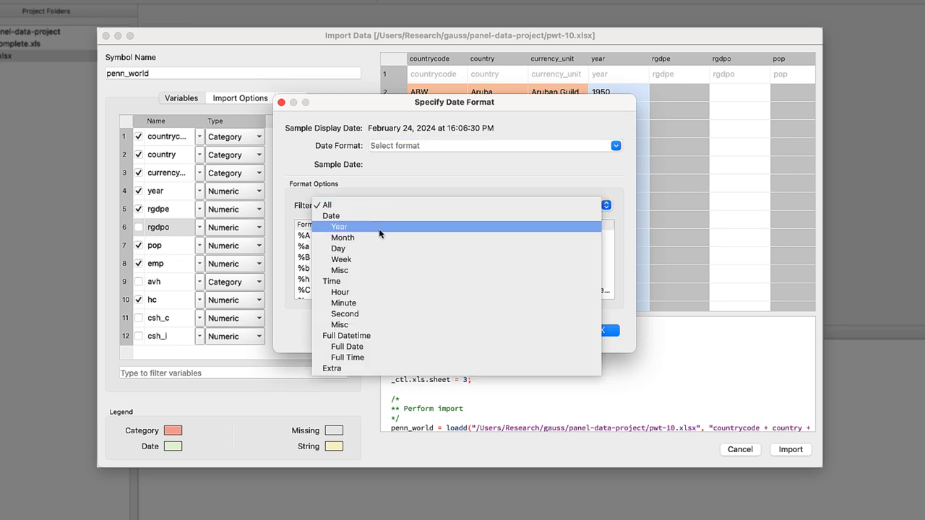
{"action": "left_click", "coordinate": [379, 229]}
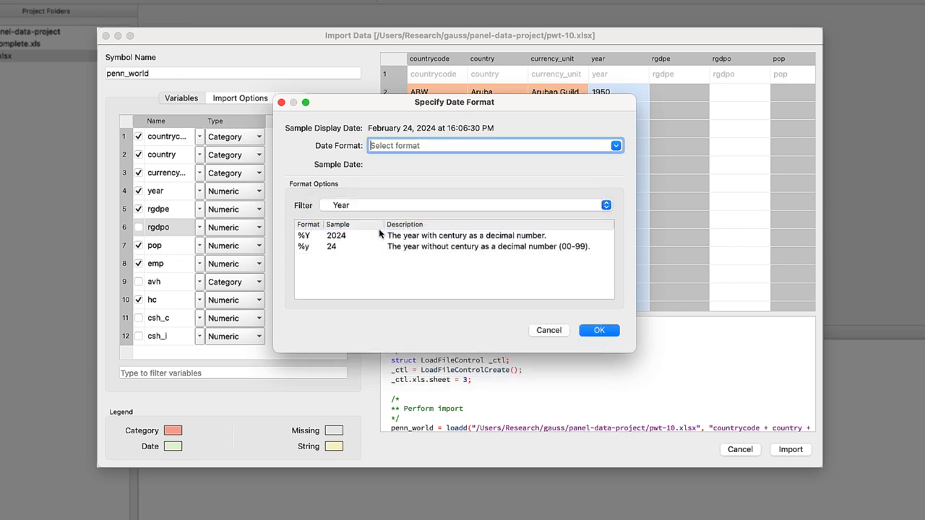
{"action": "left_click", "coordinate": [329, 238]}
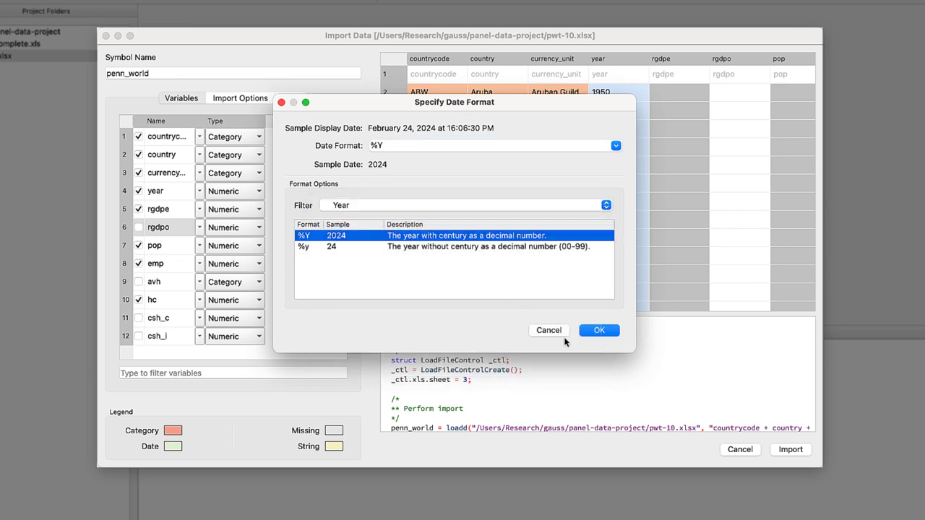
{"action": "left_click", "coordinate": [602, 330]}
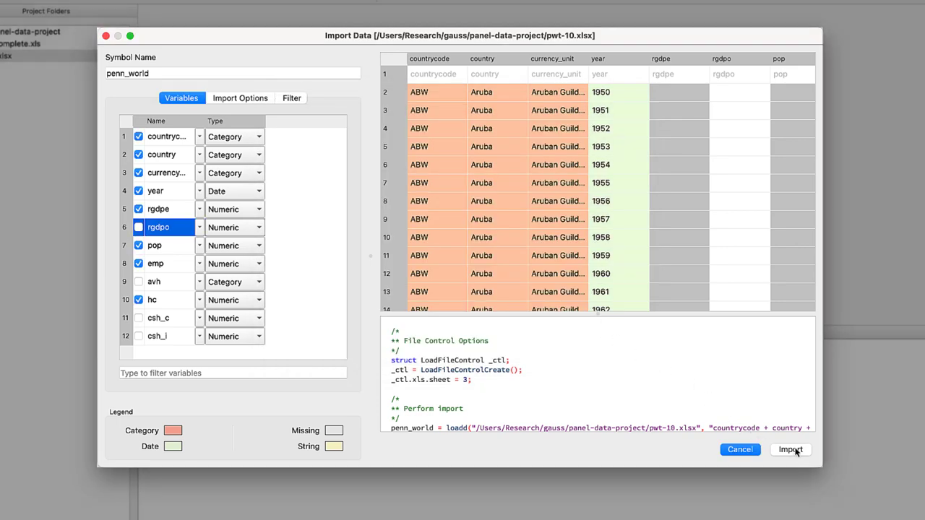
{"action": "left_click", "coordinate": [790, 449]}
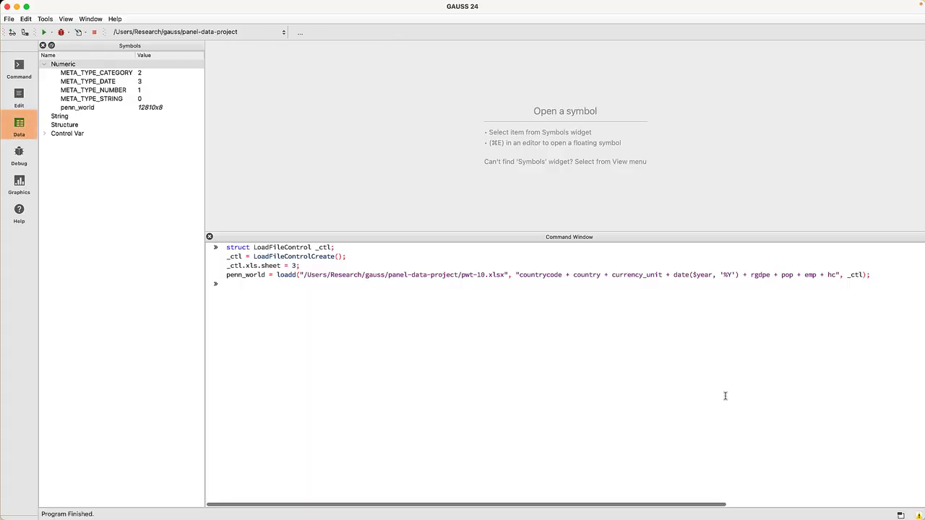
{"action": "left_click", "coordinate": [150, 108]}
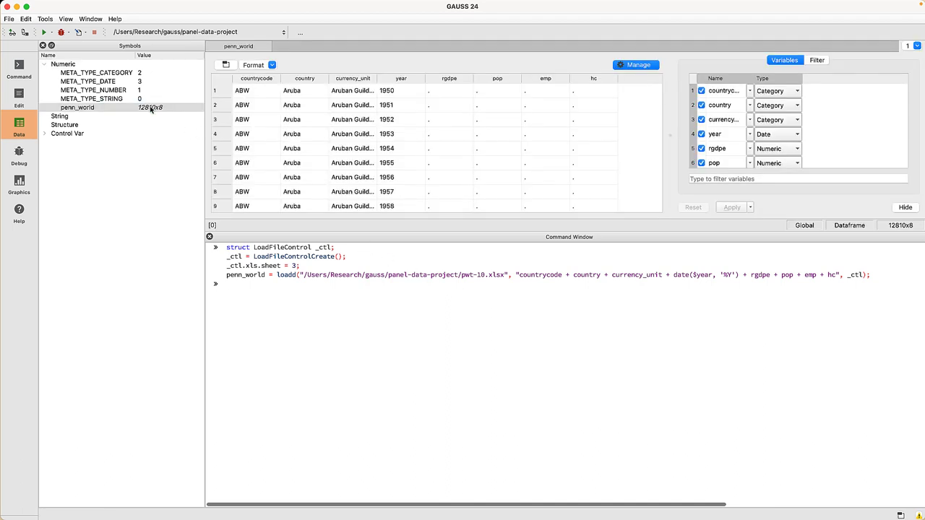
Start importing cnlist_complete.xls and rename its country_name column to country
{"action": "left_click", "coordinate": [26, 96]}
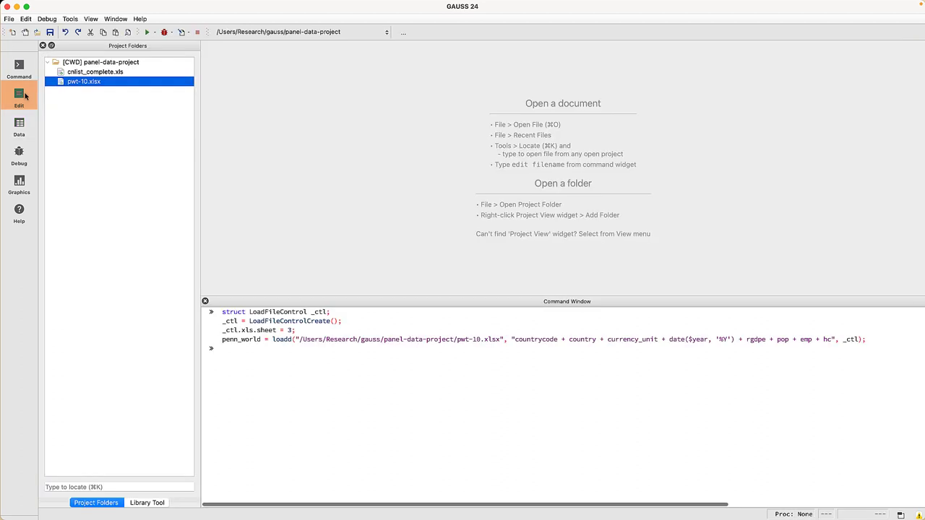
{"action": "double_click", "coordinate": [104, 74]}
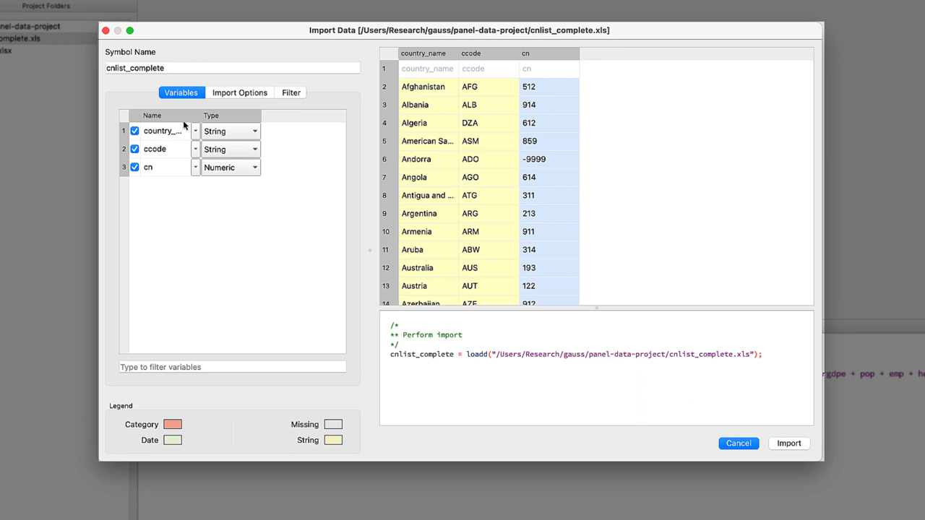
{"action": "left_click_drag", "start_coordinate": [202, 116], "coordinate": [243, 119]}
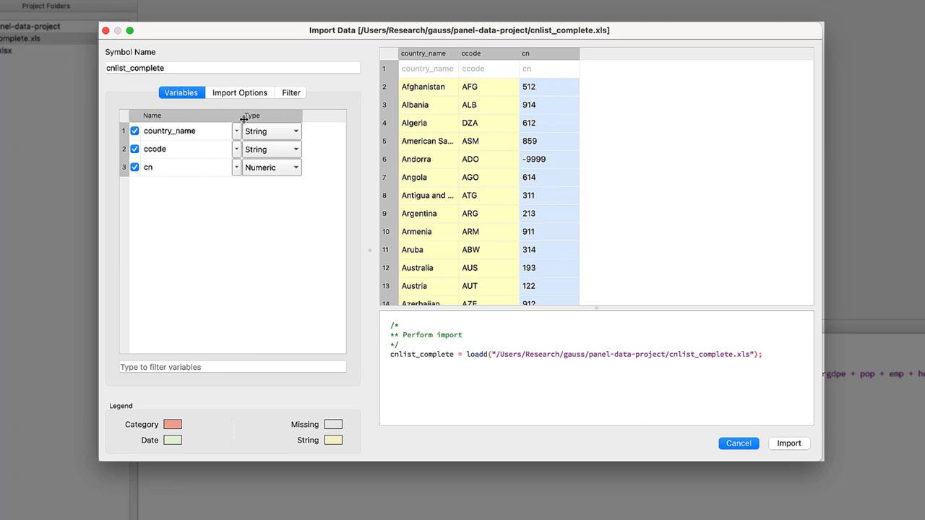
{"action": "left_click", "coordinate": [236, 131]}
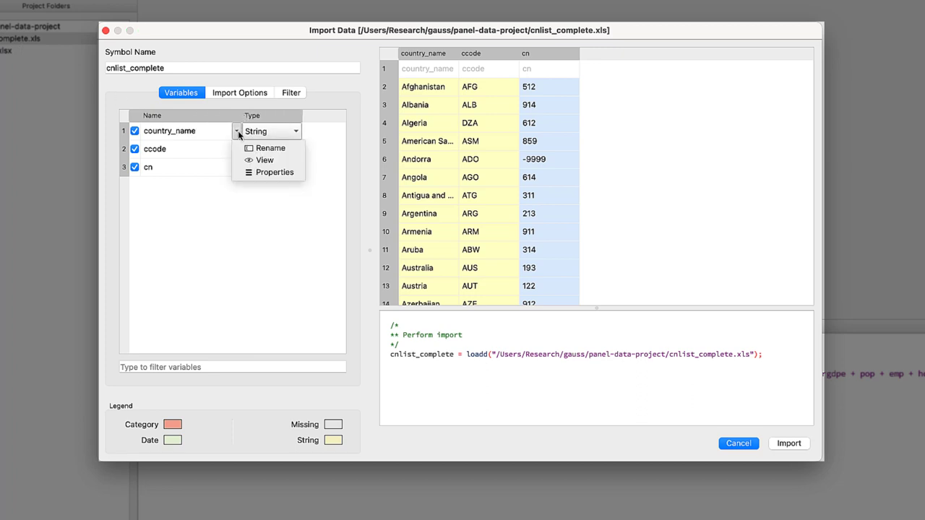
{"action": "left_click", "coordinate": [270, 147]}
{"action": "left_click", "coordinate": [480, 228]}
{"action": "key", "text": "BackSpace"}
{"action": "key", "text": "BackSpace"}
{"action": "key", "text": "BackSpace"}
{"action": "left_click", "coordinate": [491, 246]}
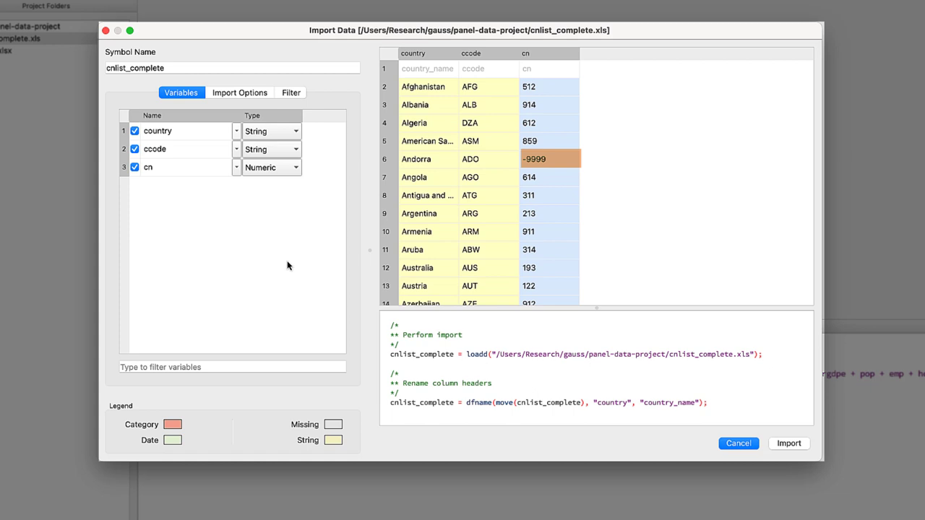
Treat -9999 as a missing numeric value and import cnlist_complete
{"action": "left_click", "coordinate": [251, 95]}
{"action": "left_click", "coordinate": [231, 203]}
{"action": "type", "text": "-9999"}
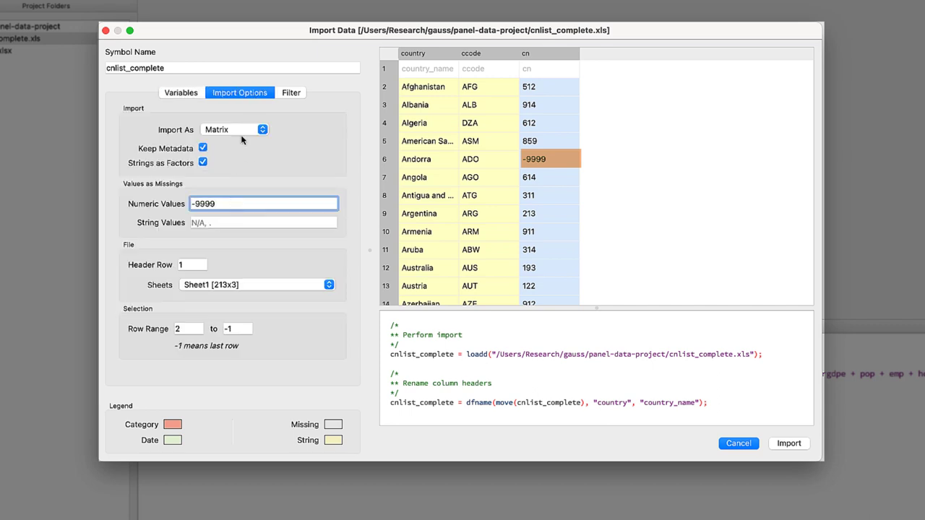
{"action": "key", "text": "Return"}
{"action": "left_click", "coordinate": [184, 93]}
{"action": "left_click", "coordinate": [791, 443]}
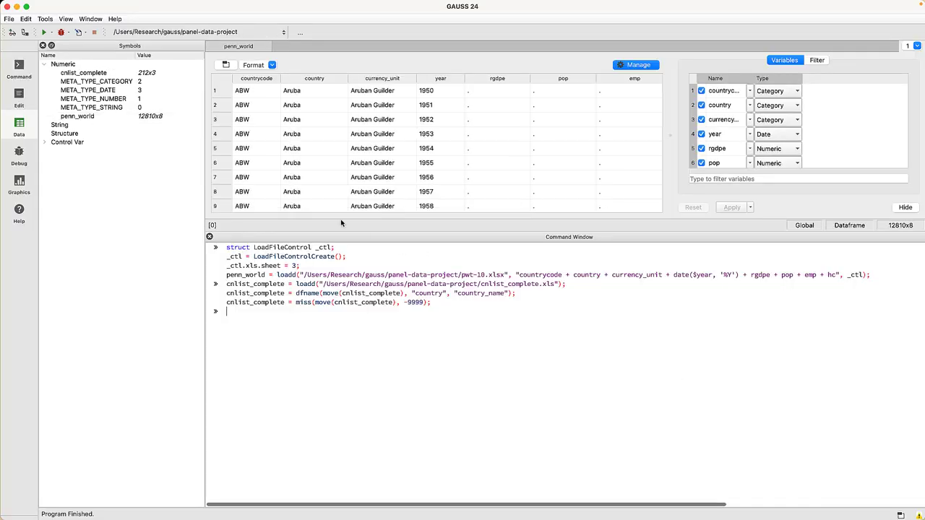
Open cnlist_complete in a new vertical tab group beside penn_world, hiding penn_world's variable panel
{"action": "double_click", "coordinate": [129, 74]}
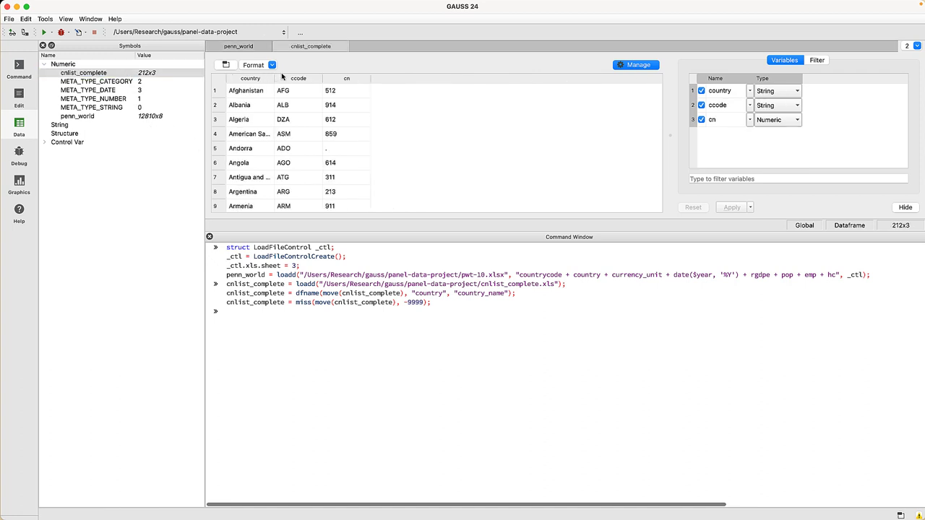
{"action": "right_click", "coordinate": [316, 51]}
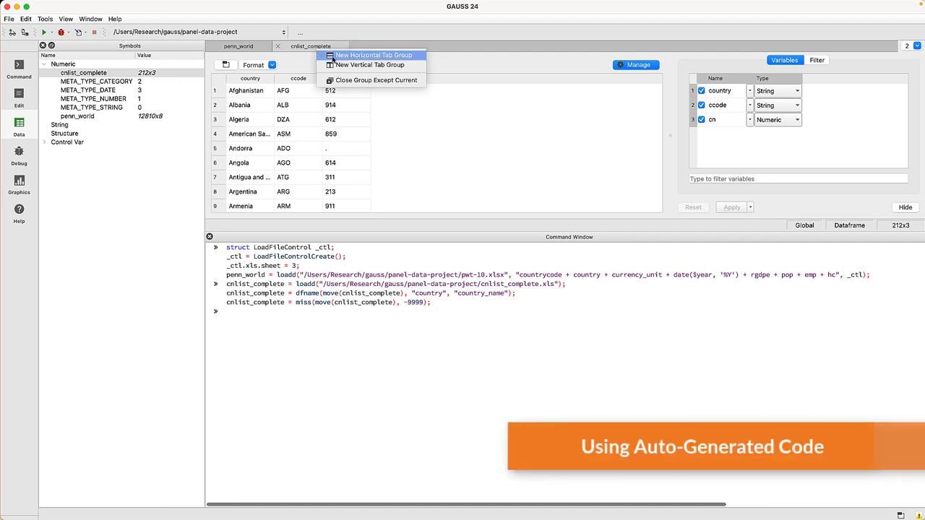
{"action": "left_click", "coordinate": [344, 65]}
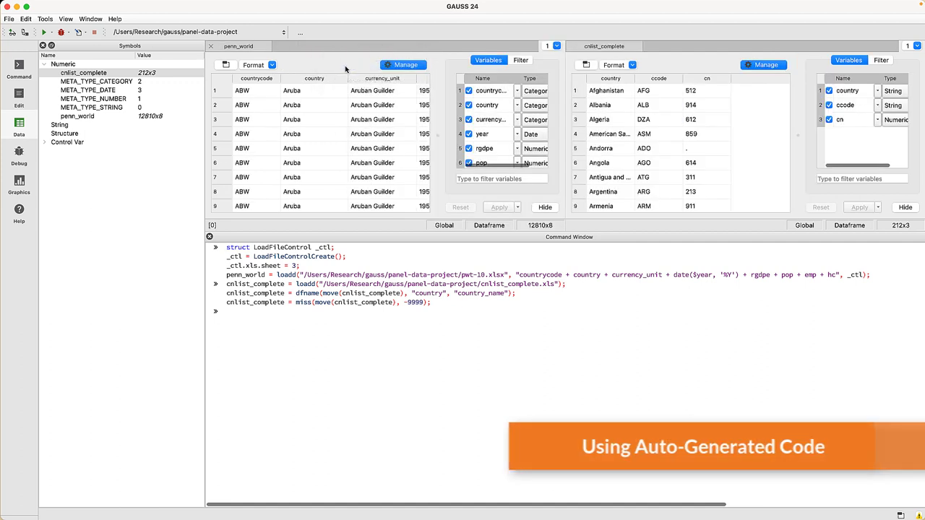
{"action": "left_click", "coordinate": [407, 65]}
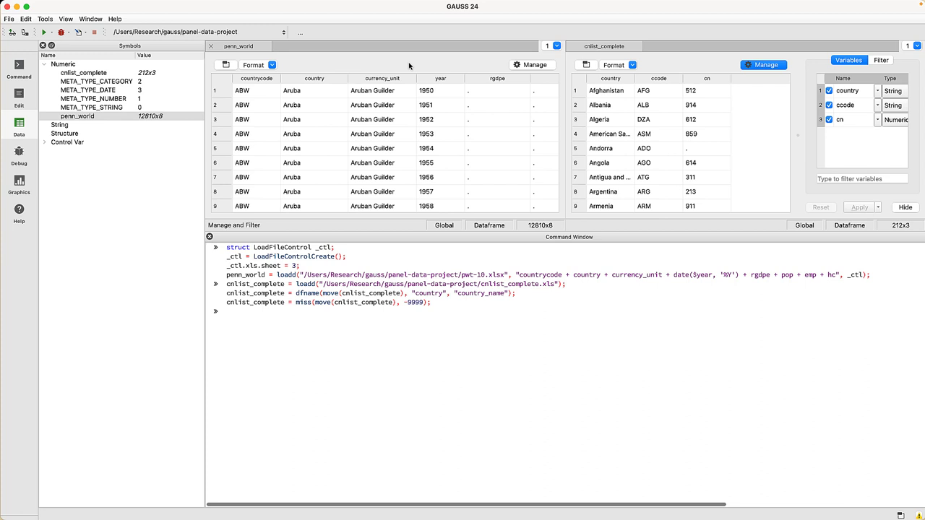
Create a new script starting with new; cls; and paste in the Command Window loading commands
{"action": "left_click", "coordinate": [23, 105]}
{"action": "left_click", "coordinate": [9, 18]}
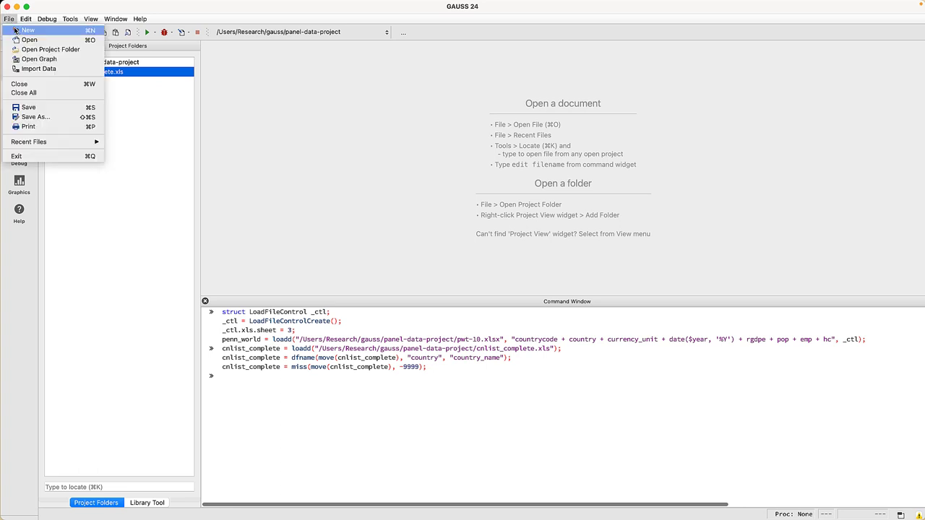
{"action": "left_click", "coordinate": [18, 28]}
{"action": "left_click_drag", "start_coordinate": [430, 367], "coordinate": [197, 316]}
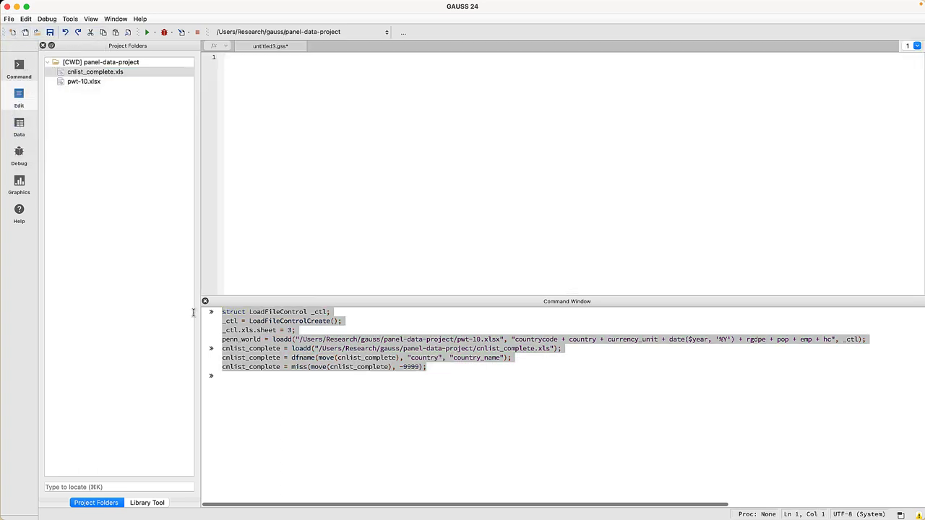
{"action": "right_click", "coordinate": [250, 335]}
{"action": "left_click", "coordinate": [260, 337]}
{"action": "left_click", "coordinate": [276, 131]}
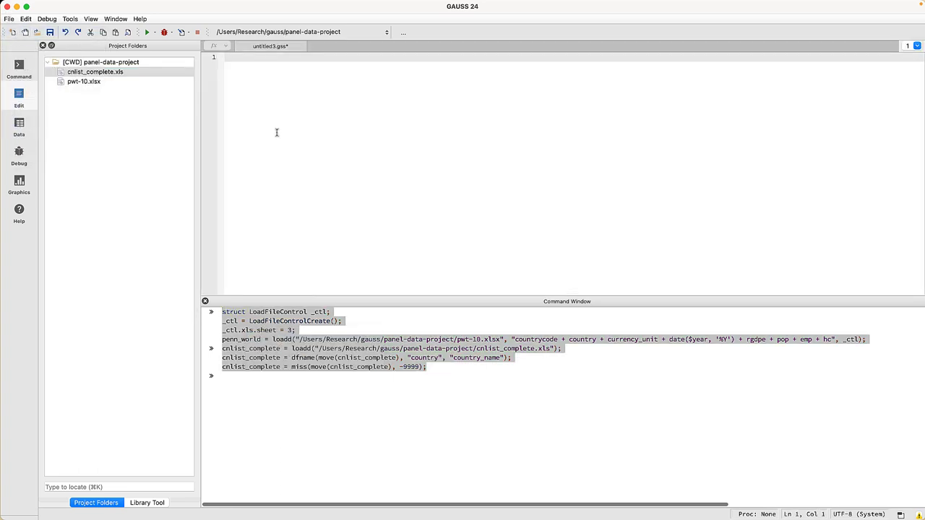
{"action": "type", "text": "new;"}
{"action": "key", "text": "Return"}
{"action": "type", "text": "cls;"}
{"action": "key", "text": "Return"}
{"action": "key", "text": "Return"}
{"action": "key", "text": "super+v"}
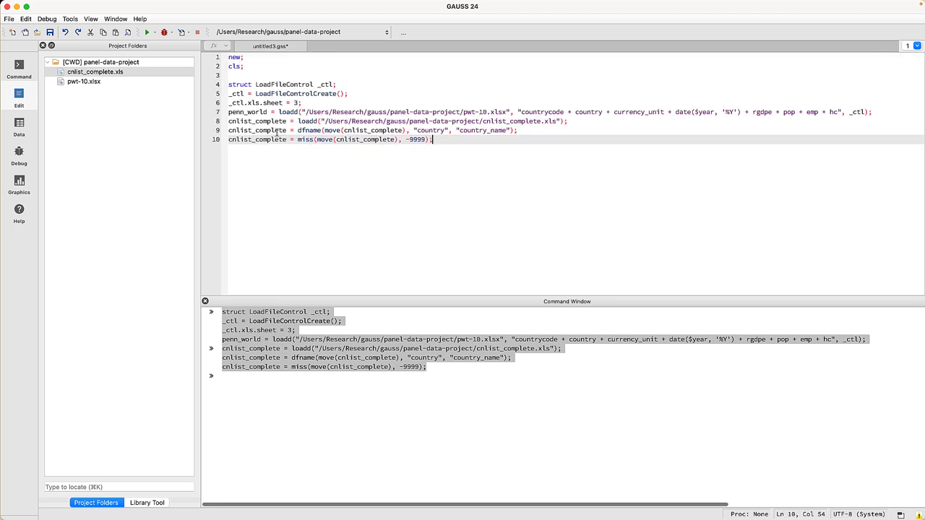
Add comments describing the pwt-10.xlsx load, the cnlist_complete.xls load, and the renaming/-9999 replacement
{"action": "left_click", "coordinate": [279, 75]}
{"action": "key", "text": "Return"}
{"action": "type", "text": "/* Load specific variables from pwt-10.xlsx */"}
{"action": "key", "text": "Down"}
{"action": "key", "text": "Down"}
{"action": "key", "text": "Down"}
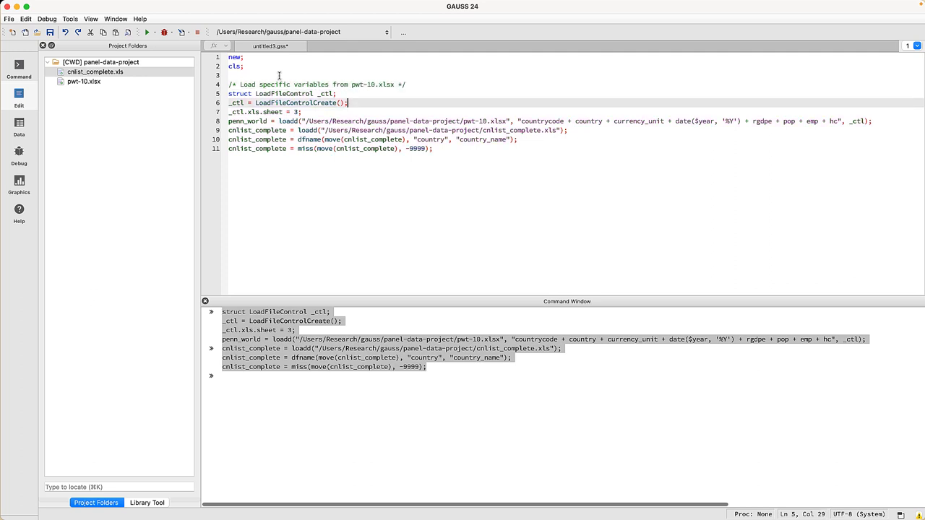
{"action": "key", "text": "End"}
{"action": "key", "text": "Return"}
{"action": "key", "text": "Return"}
{"action": "type", "text": "/* Load all variables from cnlist_complete.xls */"}
{"action": "key", "text": "Down"}
{"action": "key", "text": "End"}
{"action": "key", "text": "Return"}
{"action": "key", "text": "Return"}
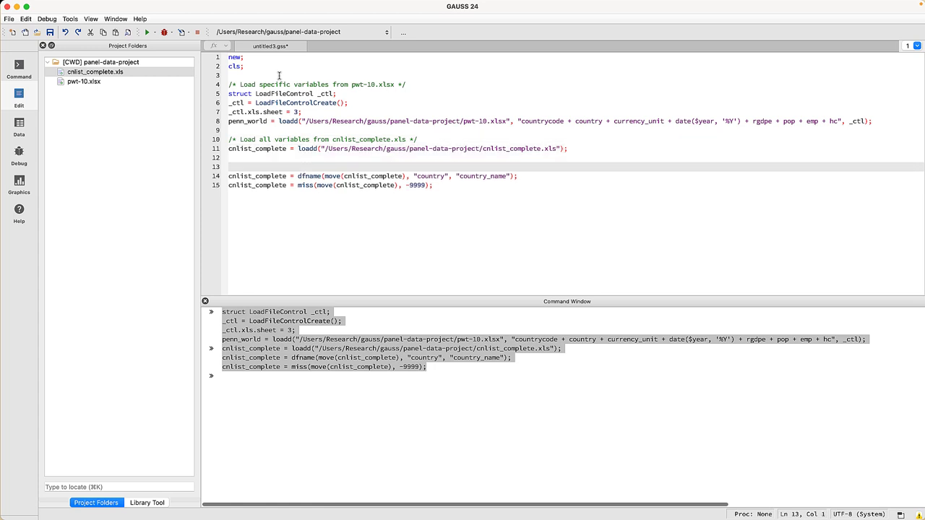
{"action": "type", "text": "/* Rename 'country_name' variable and replace instances of -9999 with missing values */"}
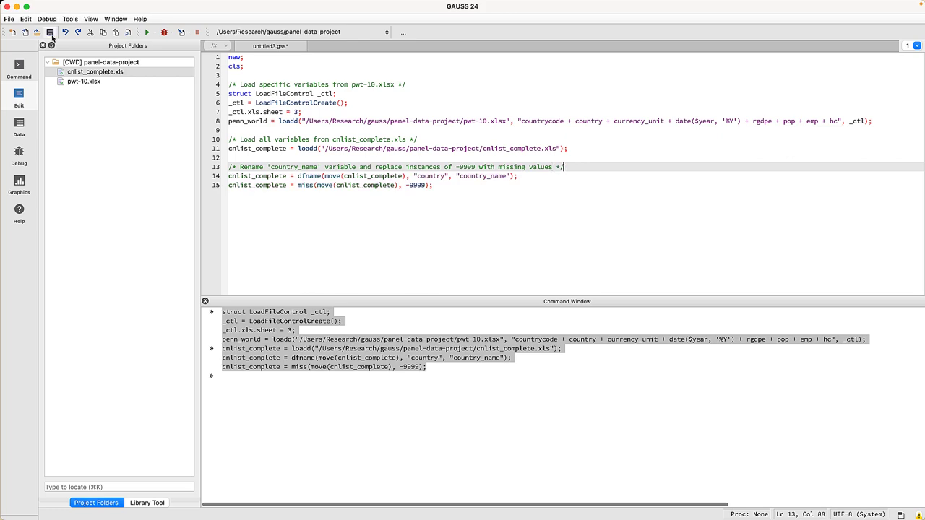
Save the script as penn-data-prep.gss
{"action": "key", "text": "ctrl+s"}
{"action": "type", "text": "penn-data-prep.gss"}
{"action": "left_click", "coordinate": [804, 499]}
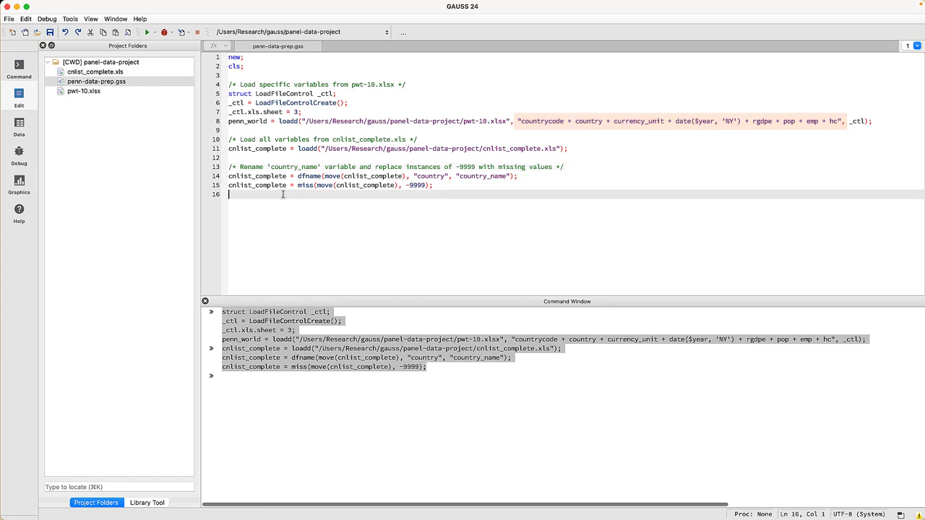
{"action": "left_click", "coordinate": [309, 148]}
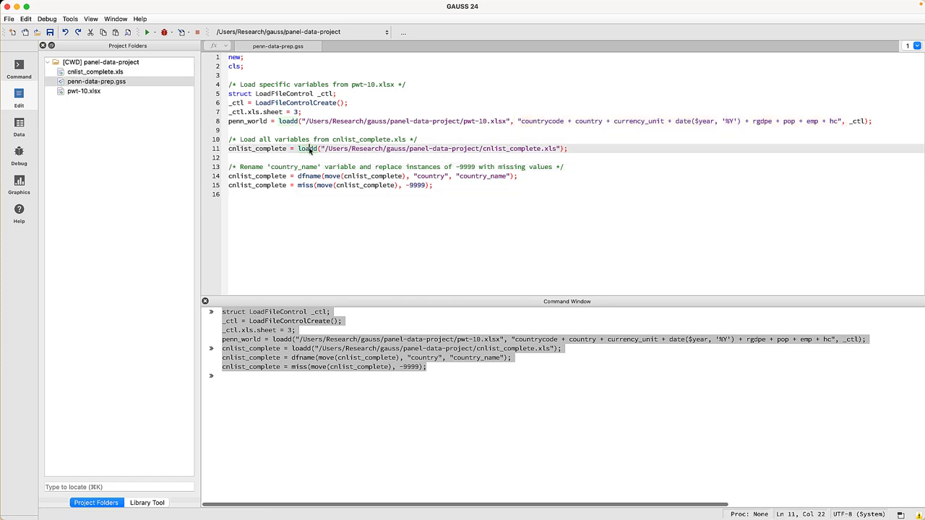
{"action": "right_click", "coordinate": [309, 148]}
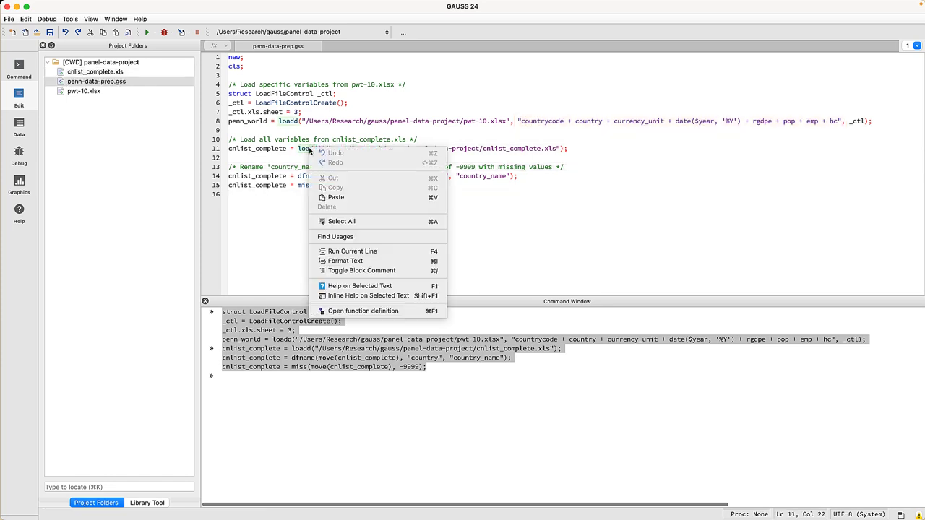
{"action": "left_click", "coordinate": [428, 296]}
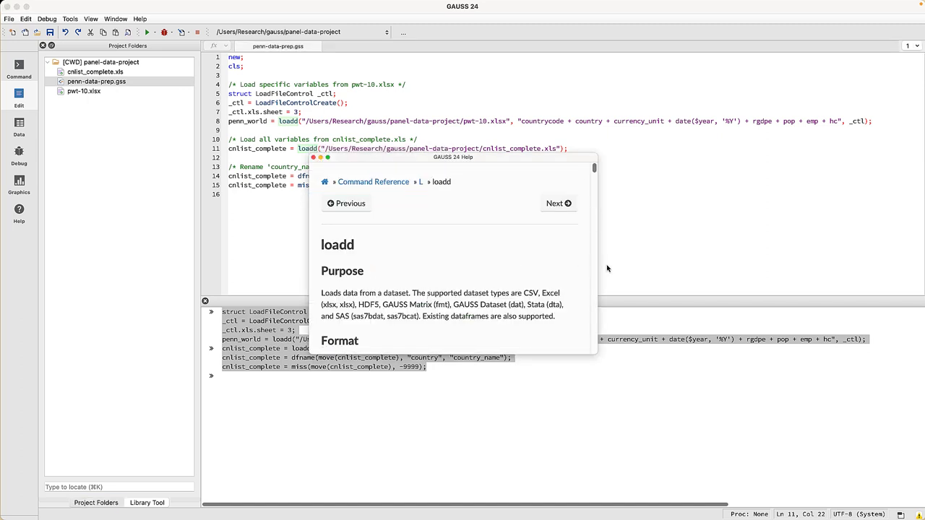
{"action": "left_click_drag", "start_coordinate": [597, 269], "coordinate": [777, 269]}
{"action": "scroll", "coordinate": [684, 306], "scroll_direction": "down", "scroll_amount": 5}
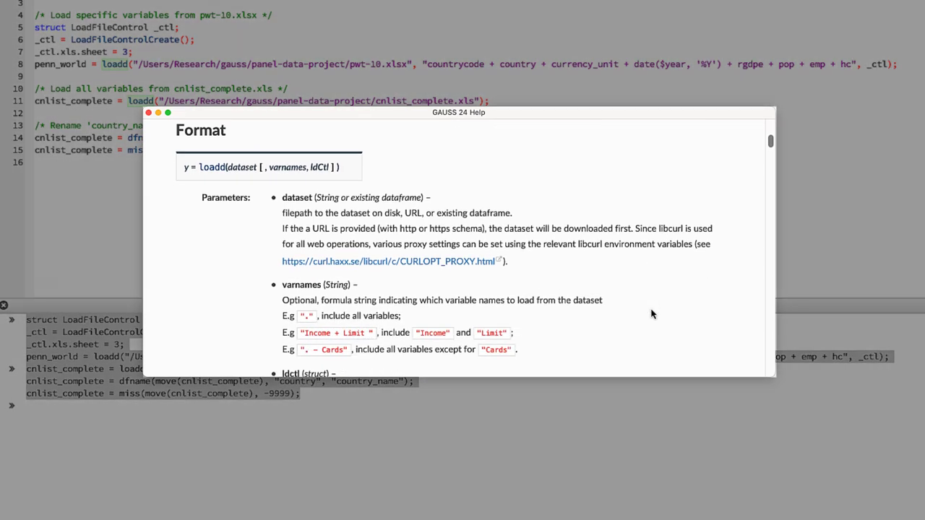
{"action": "scroll", "coordinate": [651, 313], "scroll_direction": "down", "scroll_amount": 10}
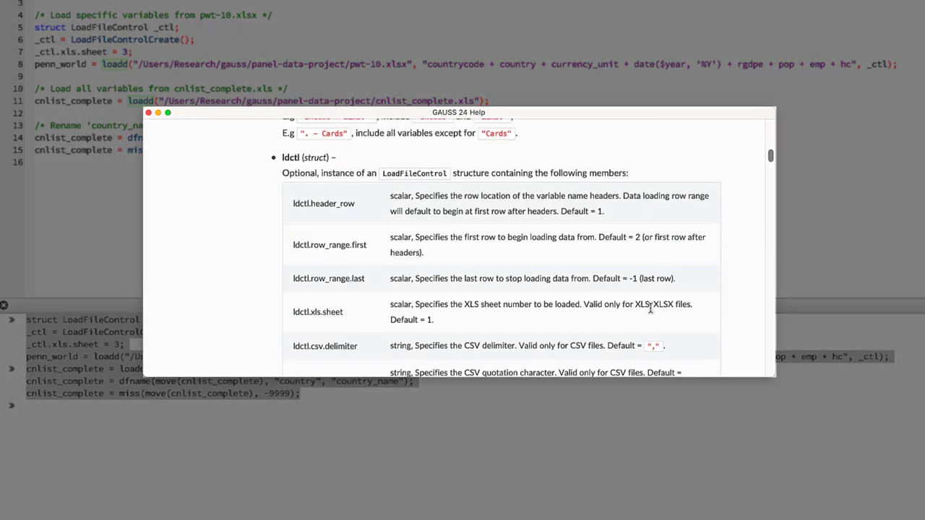
{"action": "scroll", "coordinate": [651, 314], "scroll_direction": "down", "scroll_amount": 10}
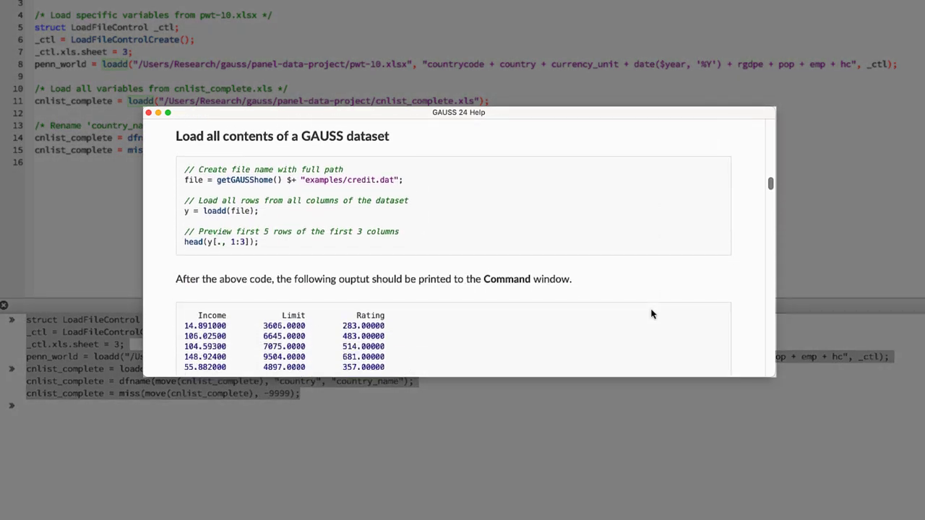
{"action": "scroll", "coordinate": [651, 314], "scroll_direction": "down", "scroll_amount": 3}
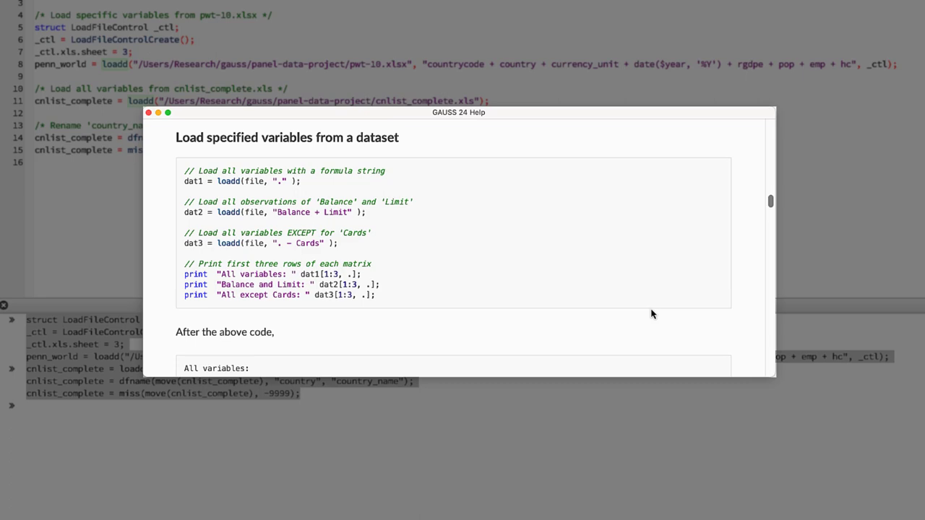
{"action": "scroll", "coordinate": [651, 313], "scroll_direction": "down", "scroll_amount": 15}
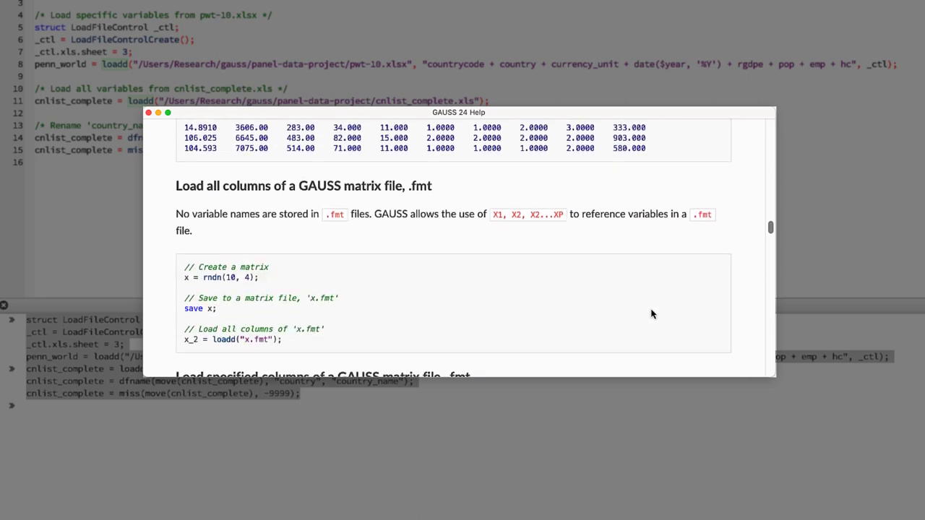
{"action": "scroll", "coordinate": [651, 314], "scroll_direction": "down", "scroll_amount": 8}
{"action": "scroll", "coordinate": [651, 313], "scroll_direction": "down", "scroll_amount": 5}
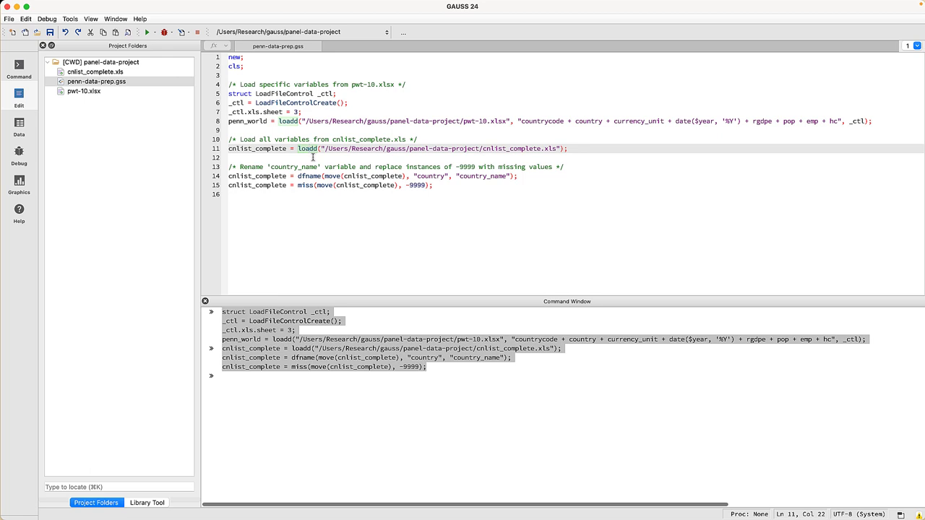
Add a commented reg_data = outerJoin(penn_world, "country", cnlist_complete, "country") line and run the script
{"action": "left_click", "coordinate": [267, 219]}
{"action": "key", "text": "Return"}
{"action": "type", "text": "/* Merge dataframes on country name */"}
{"action": "key", "text": "Return"}
{"action": "type", "text": "reg_data = outerJoin(penn_wo"}
{"action": "type", "text": "rld, cnlis"}
{"action": "key", "text": "Return"}
{"action": "key", "text": "alt+Left"}
{"action": "type", "text": "\"country\","}
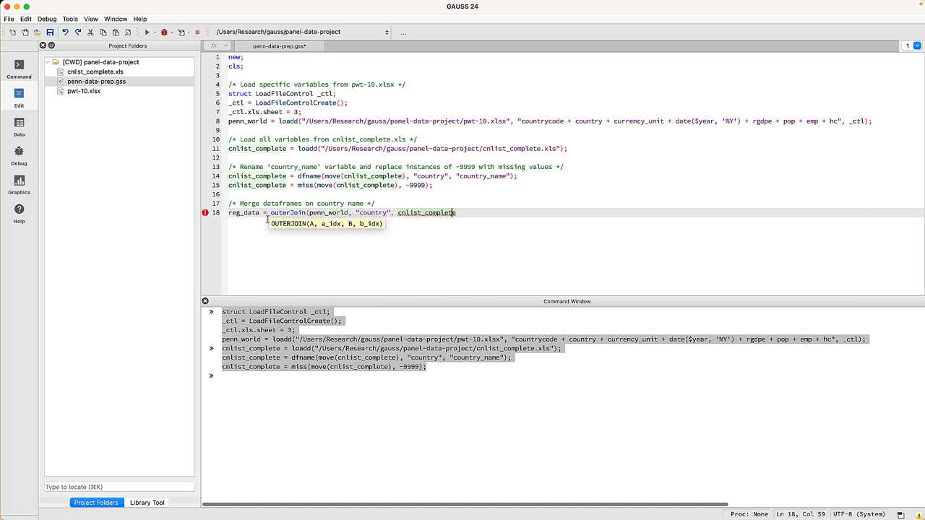
{"action": "key", "text": "End"}
{"action": "type", "text": ", \"country\");"}
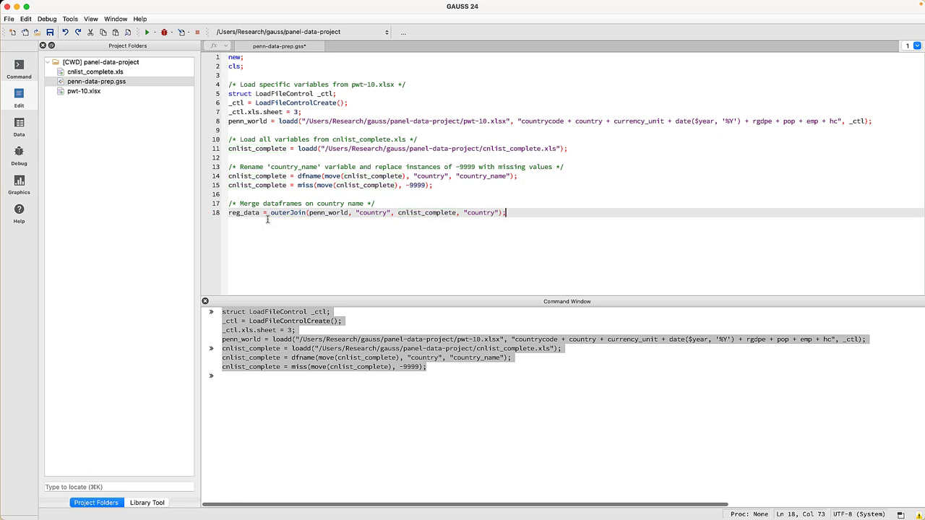
{"action": "left_click", "coordinate": [147, 32]}
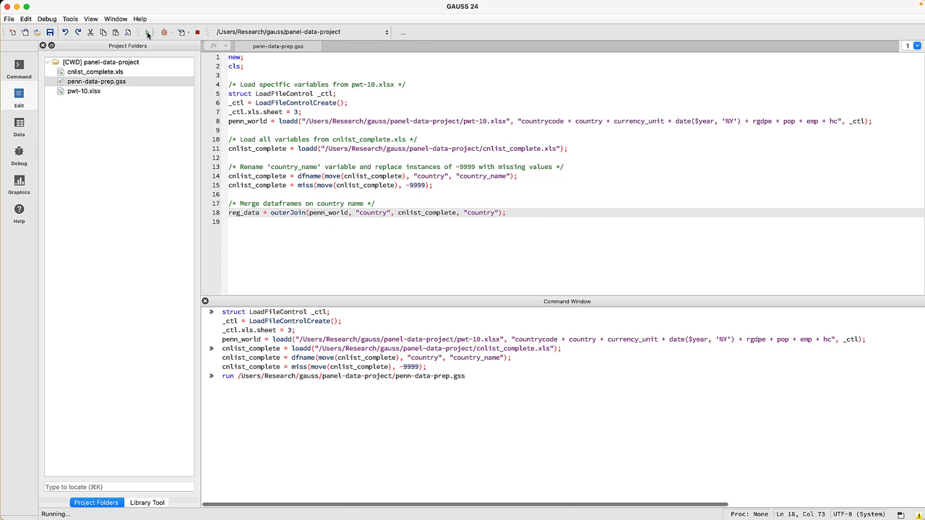
{"action": "key", "text": "ctrl+e"}
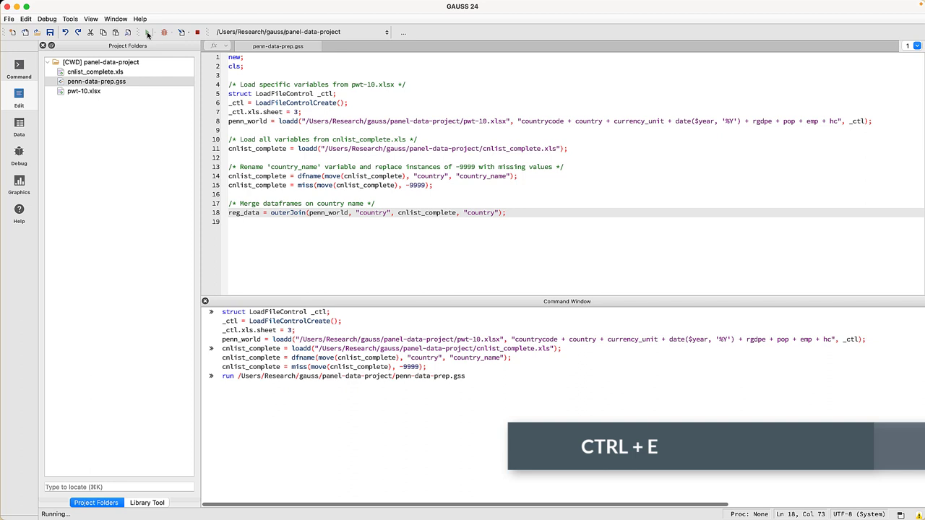
Open reg_data in the data viewer and move the viewer off the code
{"action": "left_click", "coordinate": [245, 212]}
{"action": "key", "text": "ctrl+e"}
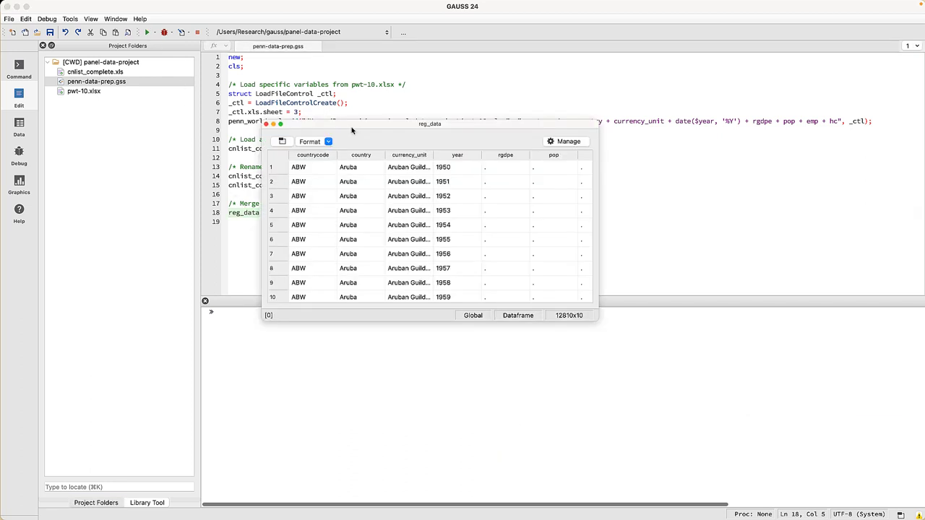
{"action": "mouse_move", "coordinate": [351, 130]}
{"action": "left_mouse_down"}
{"action": "mouse_move", "coordinate": [346, 41]}
{"action": "mouse_move", "coordinate": [358, 16]}
{"action": "left_mouse_up"}
Add a commented reg_data = sortmc(reg_data, "country" $| "year"); line and run the file
{"action": "left_click", "coordinate": [395, 238]}
{"action": "key", "text": "Return"}
{"action": "type", "text": "/* Sort data on country and then y"}
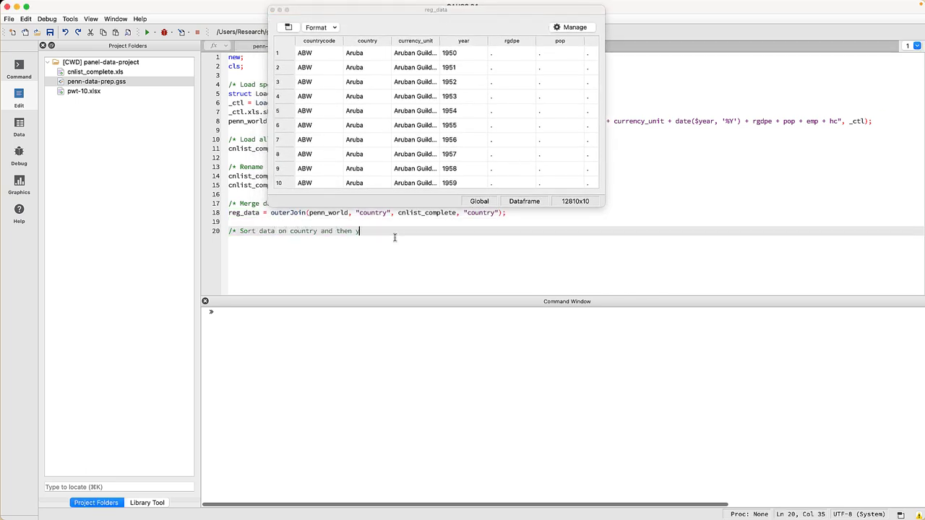
{"action": "type", "text": "ear */"}
{"action": "key", "text": "Return"}
{"action": "type", "text": "reg_data = sortmc(reg_da"}
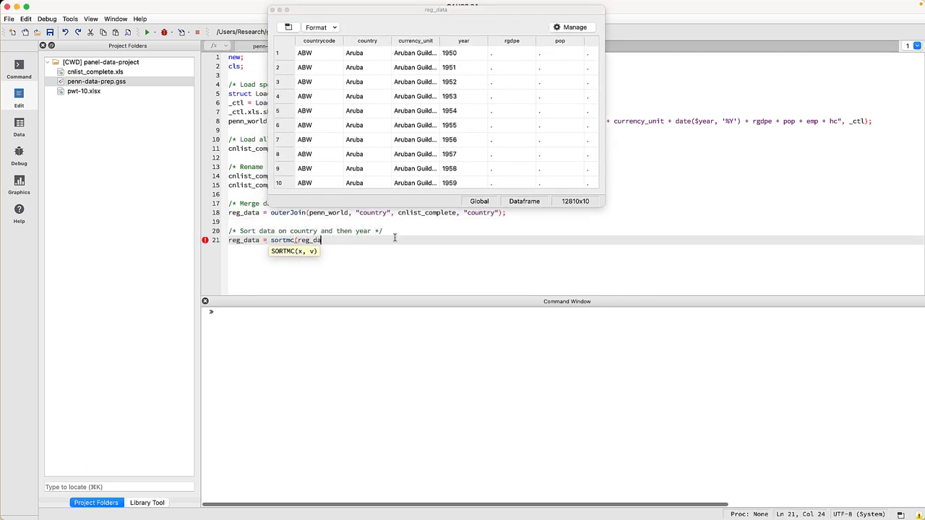
{"action": "type", "text": "ta, \"country\" $| \"year\");"}
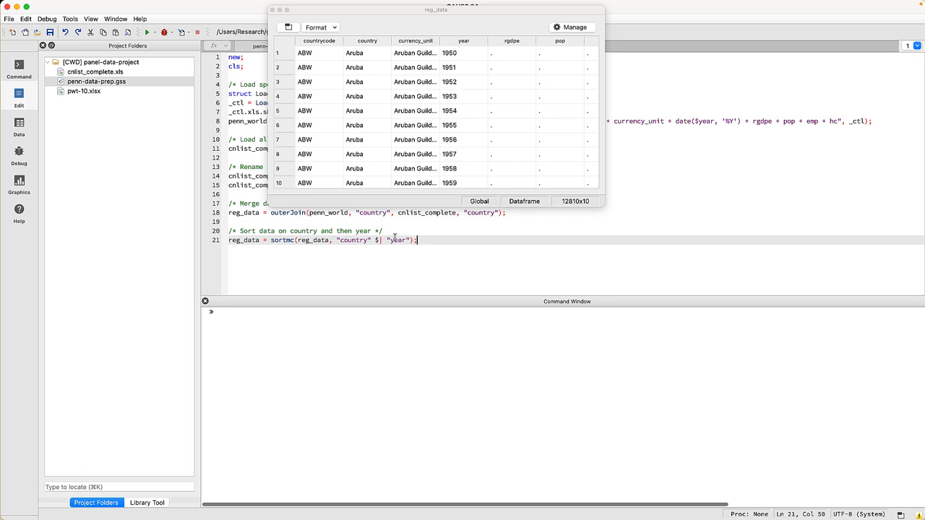
{"action": "key", "text": "F5"}
Locate the cn column in reg_data through its variable list
{"action": "left_click", "coordinate": [575, 28]}
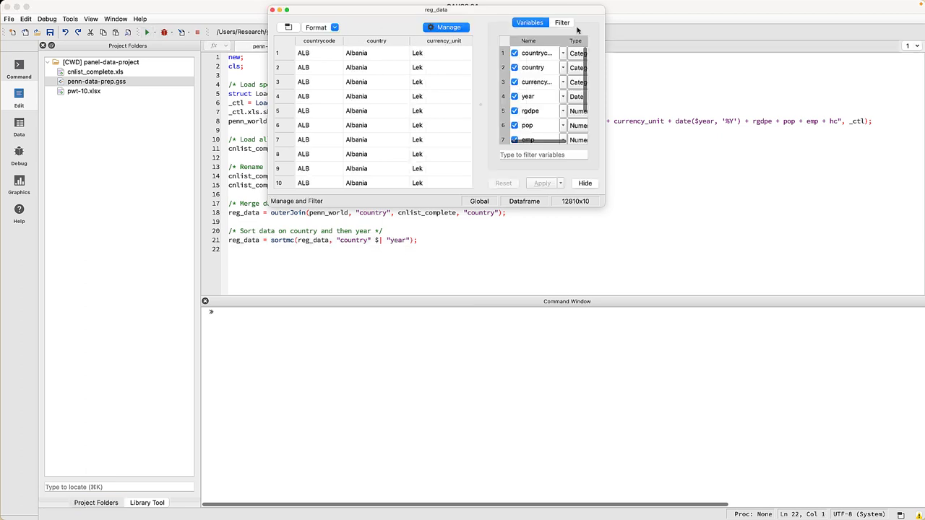
{"action": "scroll", "coordinate": [575, 121], "scroll_direction": "down", "scroll_amount": 2}
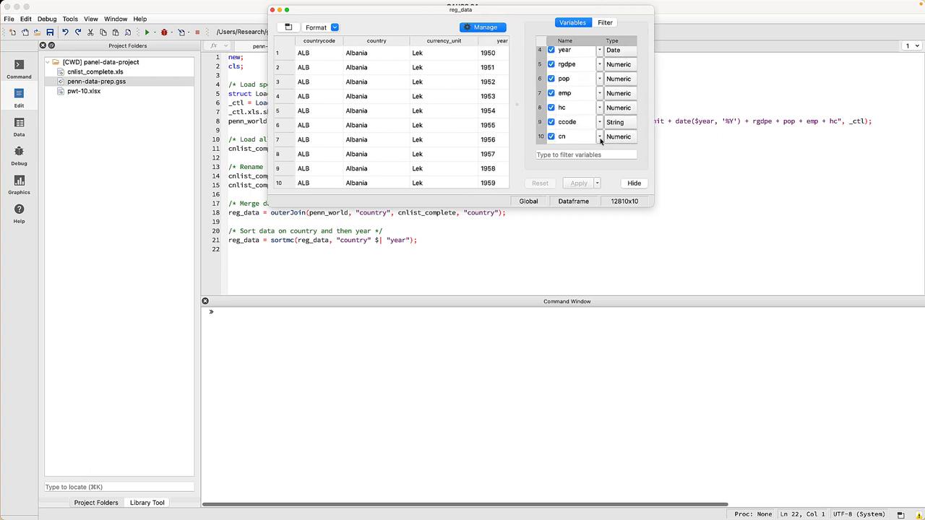
{"action": "left_click", "coordinate": [600, 136]}
{"action": "left_click", "coordinate": [618, 157]}
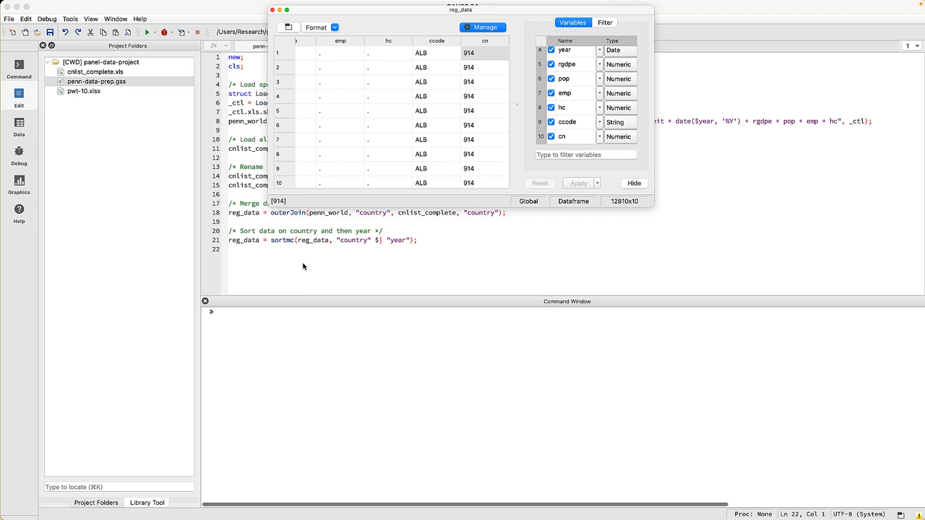
Add a commented reg_data = order(reg_data, "cn"); line and run just that line
{"action": "left_click", "coordinate": [303, 267]}
{"action": "key", "text": "Return"}
{"action": "type", "text": "/* Place 'cn' as the first "}
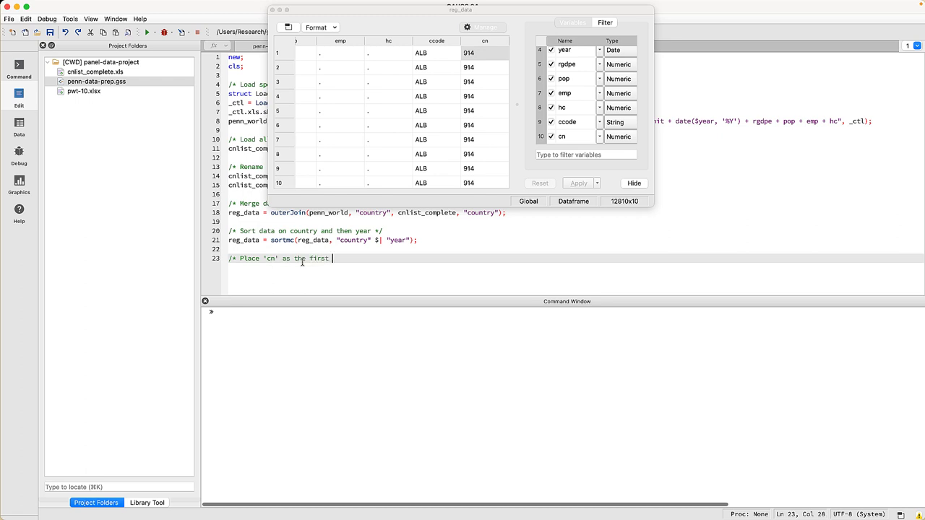
{"action": "type", "text": "variable in the dataframe */"}
{"action": "key", "text": "Return"}
{"action": "type", "text": "reg_data = o"}
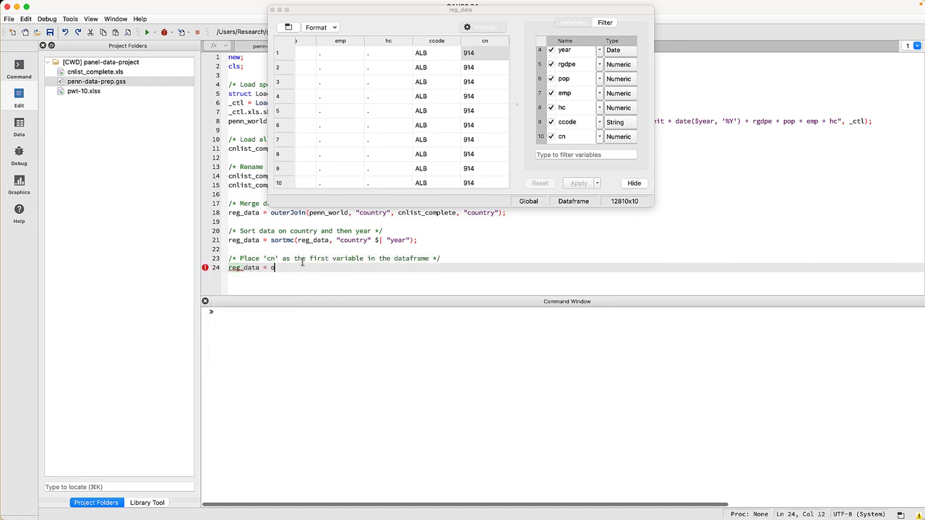
{"action": "type", "text": "rder(reg_data, \"cn\");"}
{"action": "right_click", "coordinate": [287, 268]}
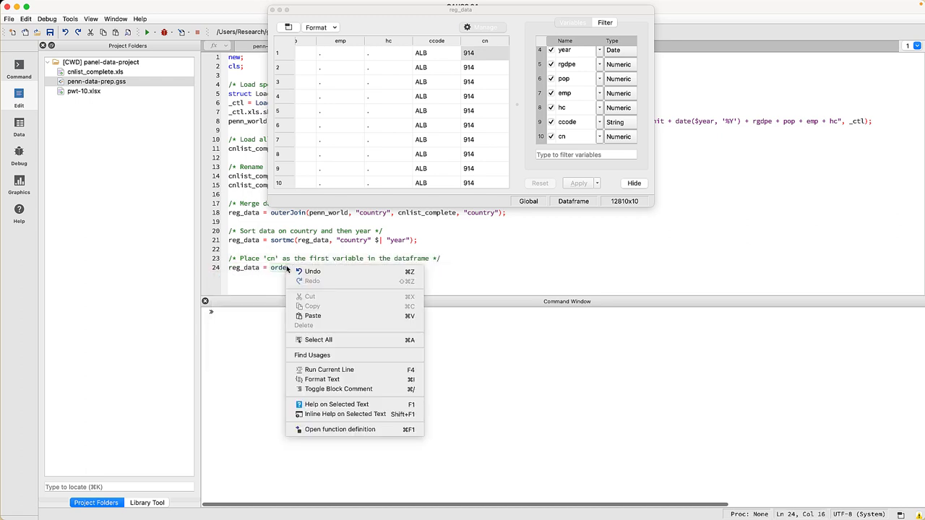
{"action": "left_click", "coordinate": [370, 370]}
{"action": "left_click", "coordinate": [480, 27]}
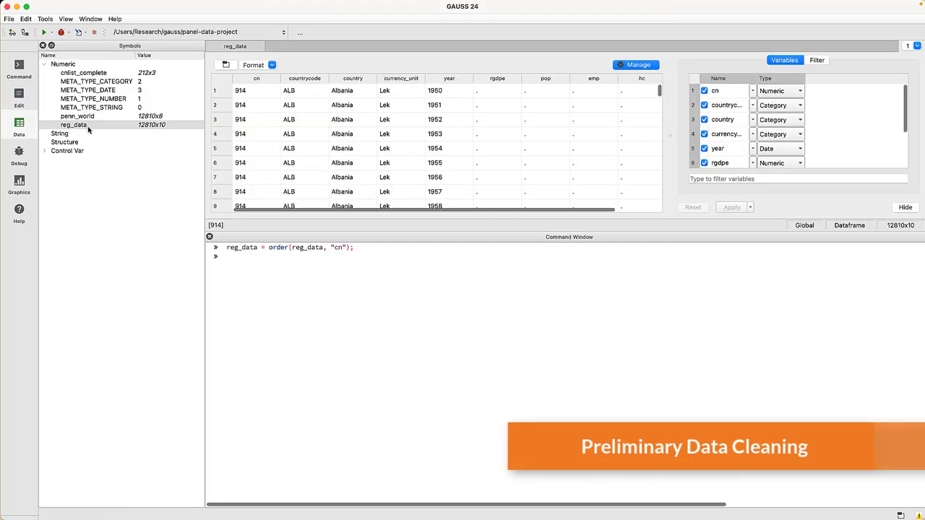
Filter reg_data to rows where currency_unit equals Euro, leaving 1400 rows
{"action": "left_click", "coordinate": [818, 62]}
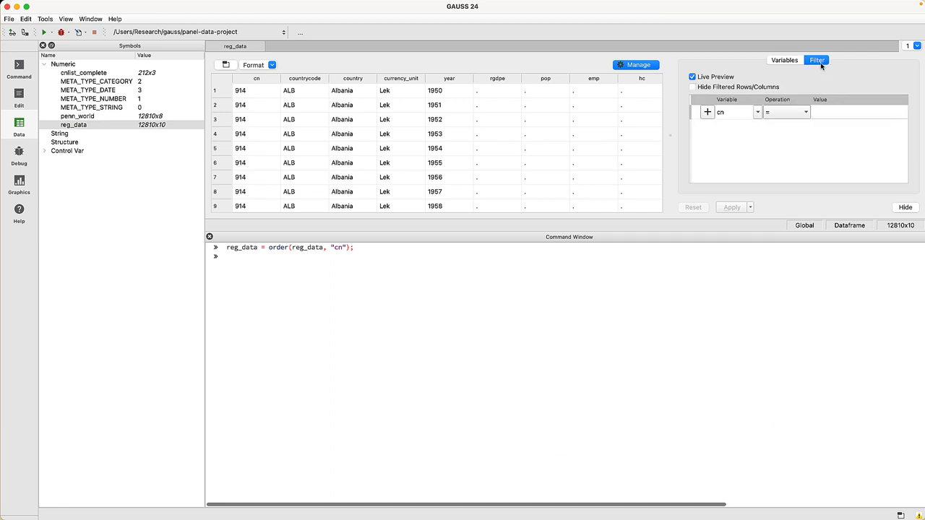
{"action": "left_click", "coordinate": [757, 113]}
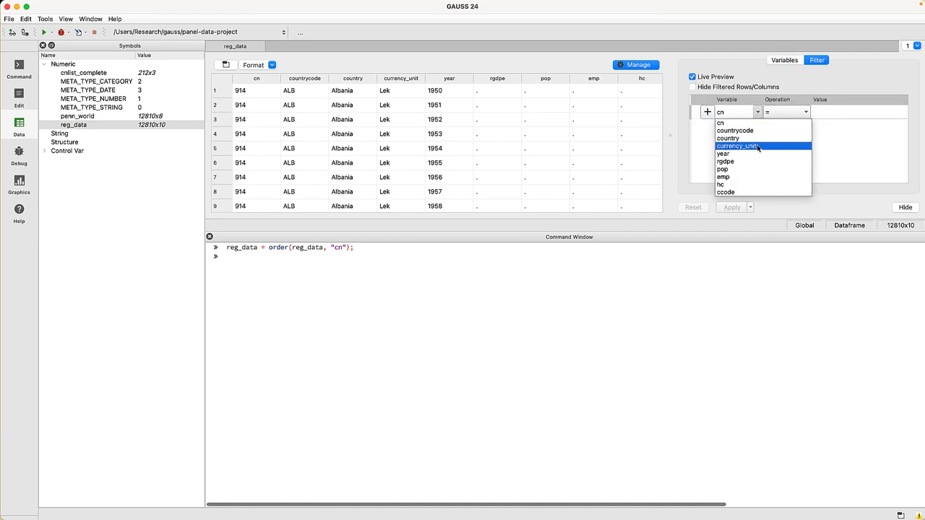
{"action": "left_click", "coordinate": [759, 147]}
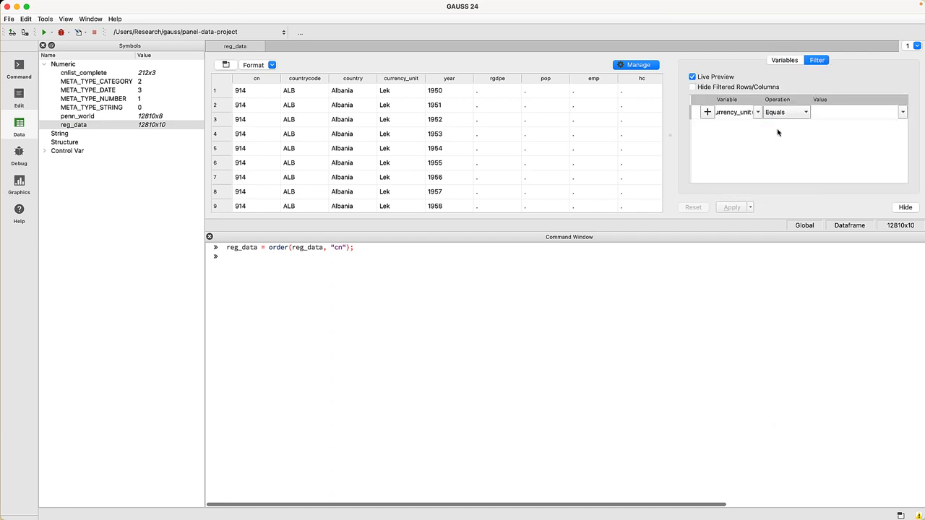
{"action": "left_click", "coordinate": [903, 112]}
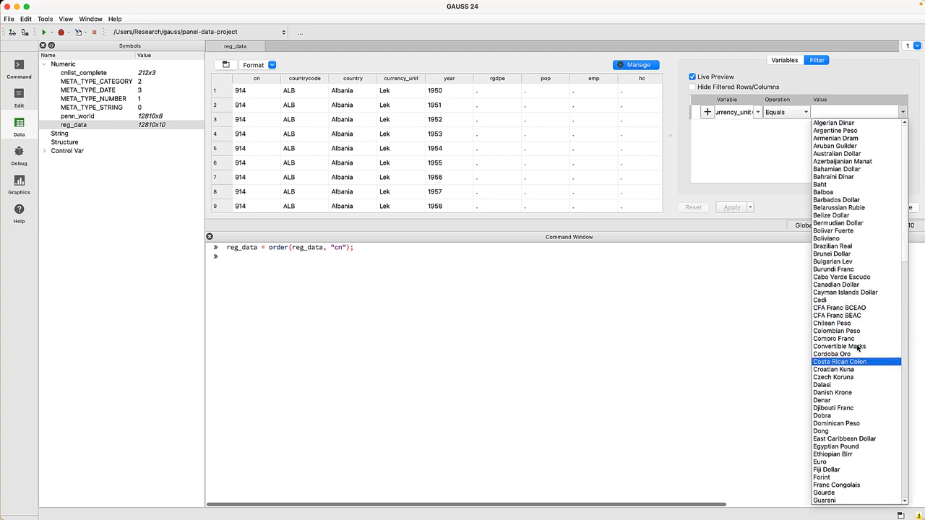
{"action": "left_click", "coordinate": [823, 462]}
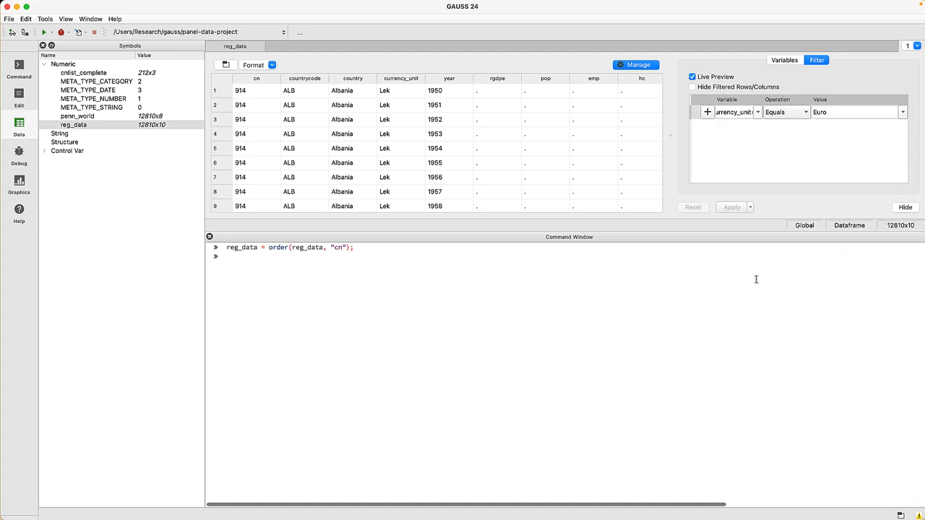
{"action": "left_click", "coordinate": [709, 112]}
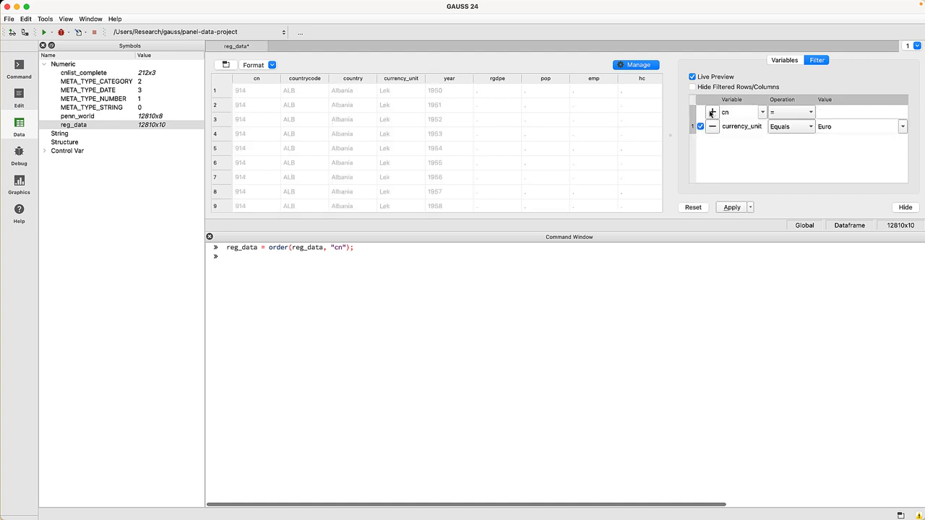
{"action": "left_click", "coordinate": [739, 210]}
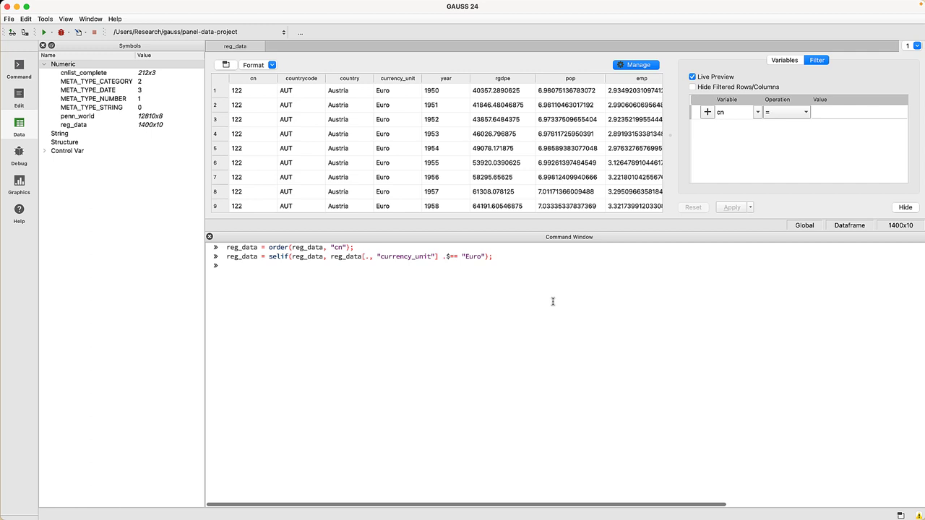
Run aggregate min by country, filter reg_data to year >= 1990 (600 rows), then run dstatmt
{"action": "type", "text": "aggregat"}
{"action": "type", "text": "e(packr(reg"}
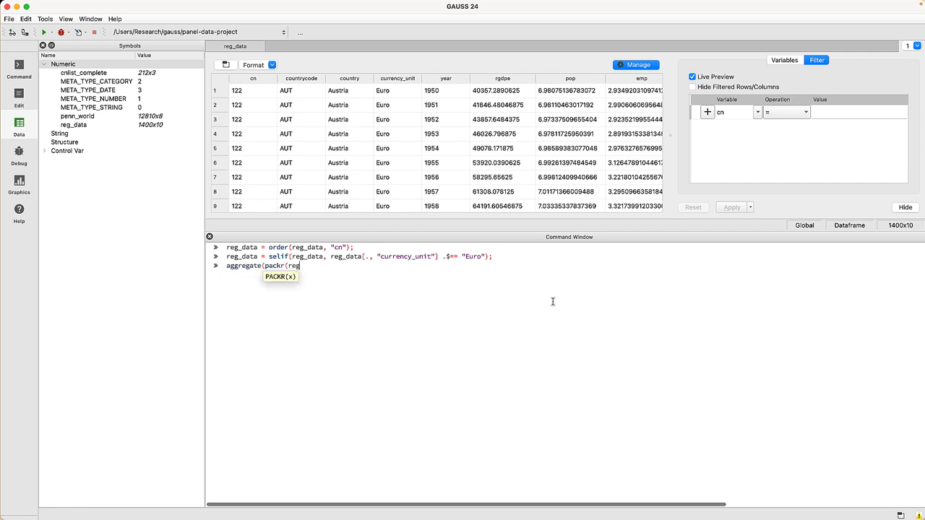
{"action": "type", "text": "_data), \""}
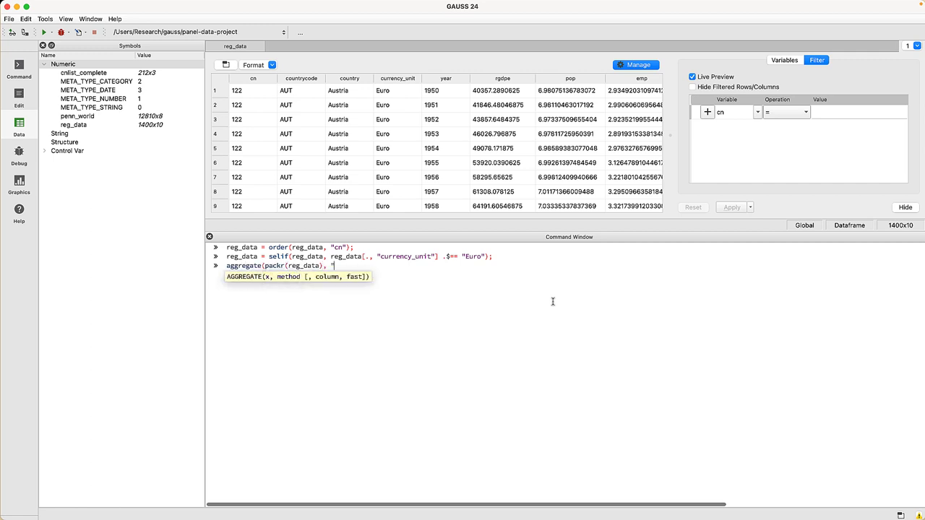
{"action": "type", "text": "min\", \"co"}
{"action": "type", "text": "untry\")"}
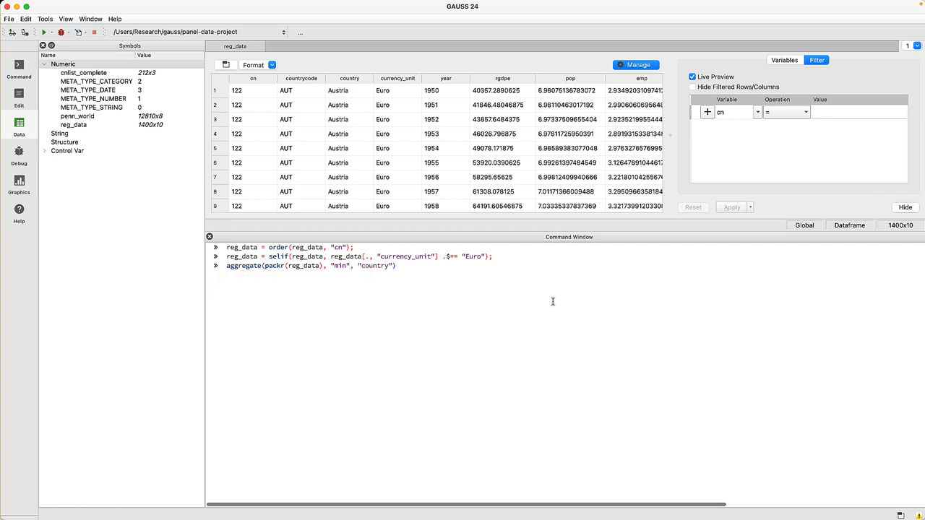
{"action": "key", "text": "Return"}
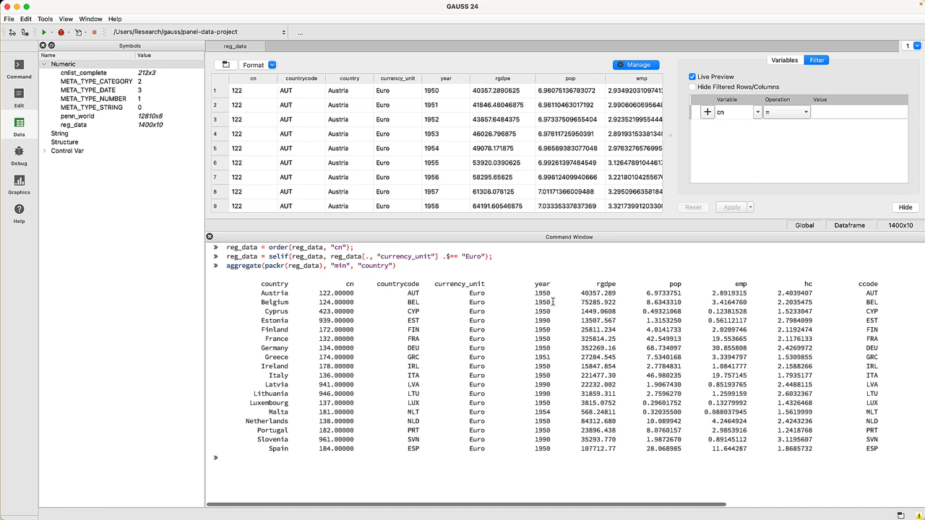
{"action": "left_click", "coordinate": [758, 112]}
{"action": "left_click", "coordinate": [749, 156]}
{"action": "left_click", "coordinate": [785, 112]}
{"action": "left_click", "coordinate": [785, 171]}
{"action": "left_click", "coordinate": [827, 112]}
{"action": "double_click", "coordinate": [824, 112]}
{"action": "type", "text": "1990-01-01 00:00:00.0"}
{"action": "key", "text": "Return"}
{"action": "left_click", "coordinate": [733, 209]}
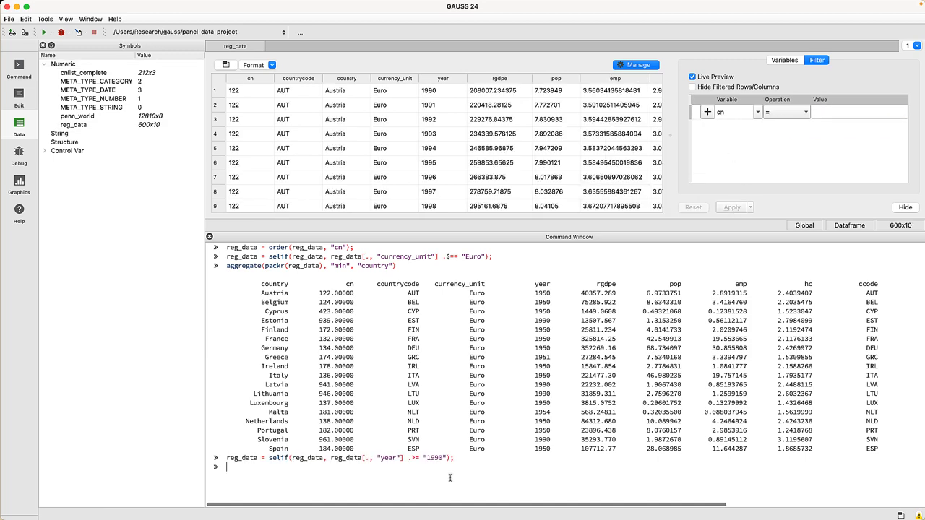
{"action": "type", "text": "call dstatmt(reg_data)"}
{"action": "key", "text": "Return"}
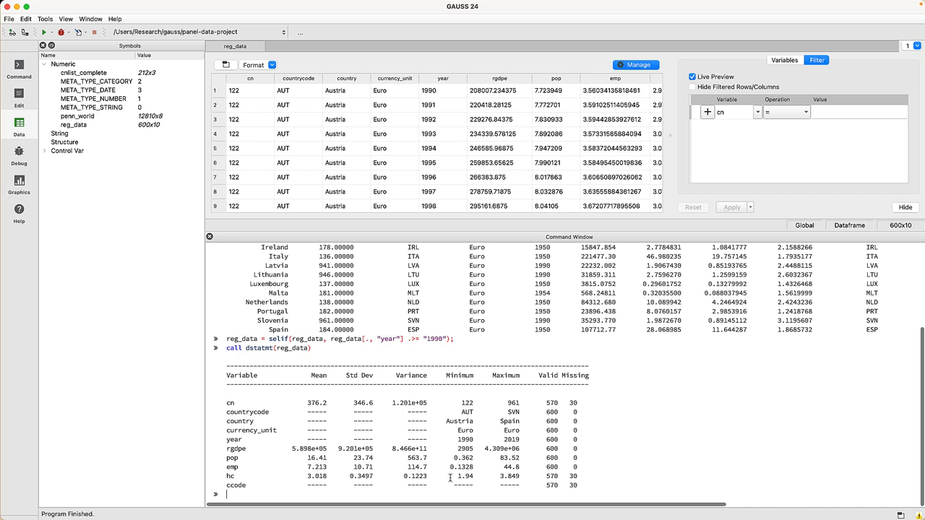
Run isunique(reg_data) and confirm it returns 1, so there are no duplicate rows
{"action": "type", "text": "isun"}
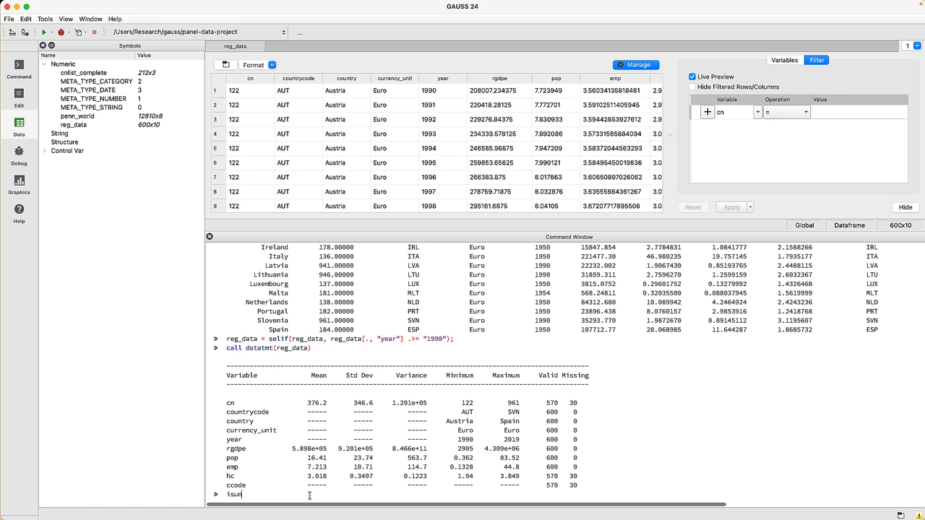
{"action": "type", "text": "ique("}
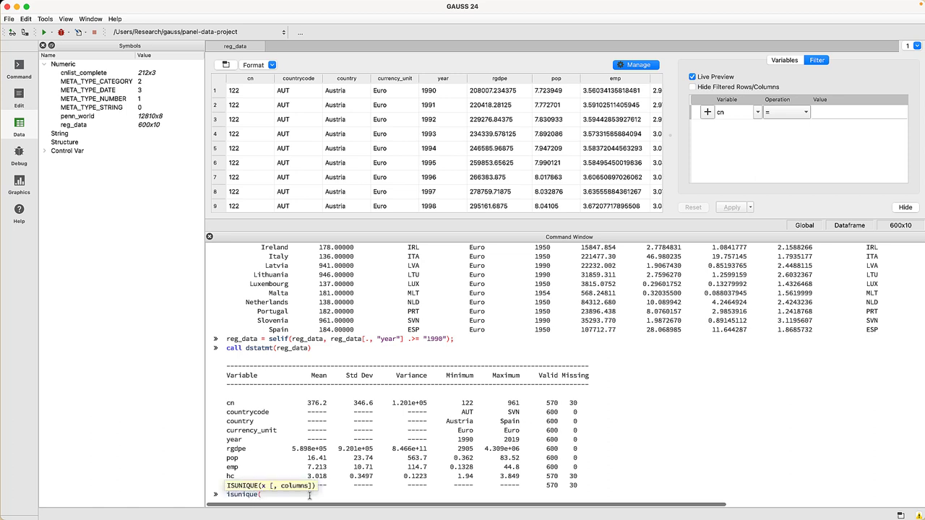
{"action": "type", "text": "reg_data)"}
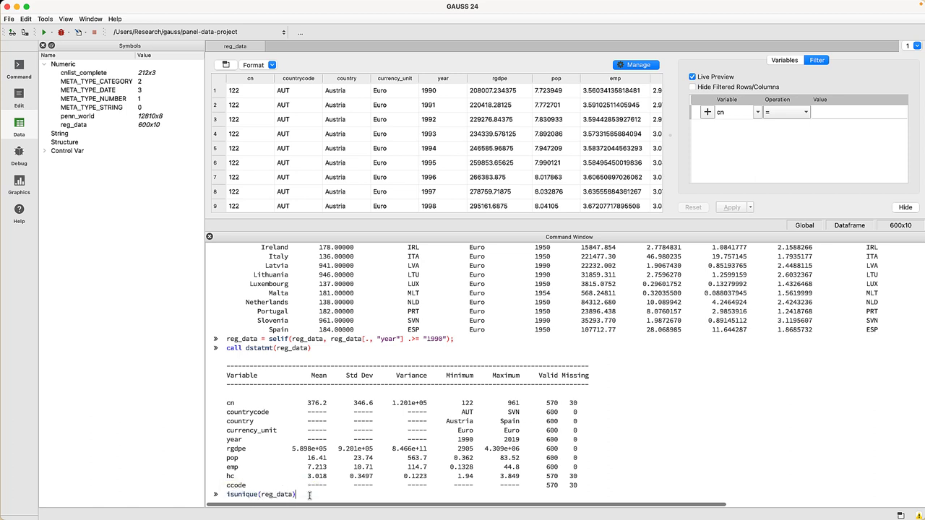
{"action": "key", "text": "Return"}
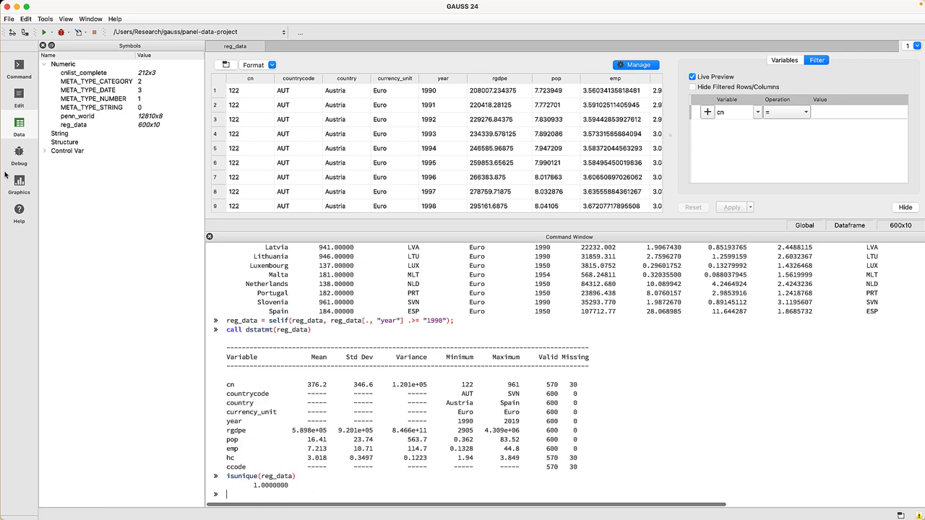
Copy the year >= 1990 selif command to the end of penn-data-prep.gss
{"action": "left_click", "coordinate": [30, 105]}
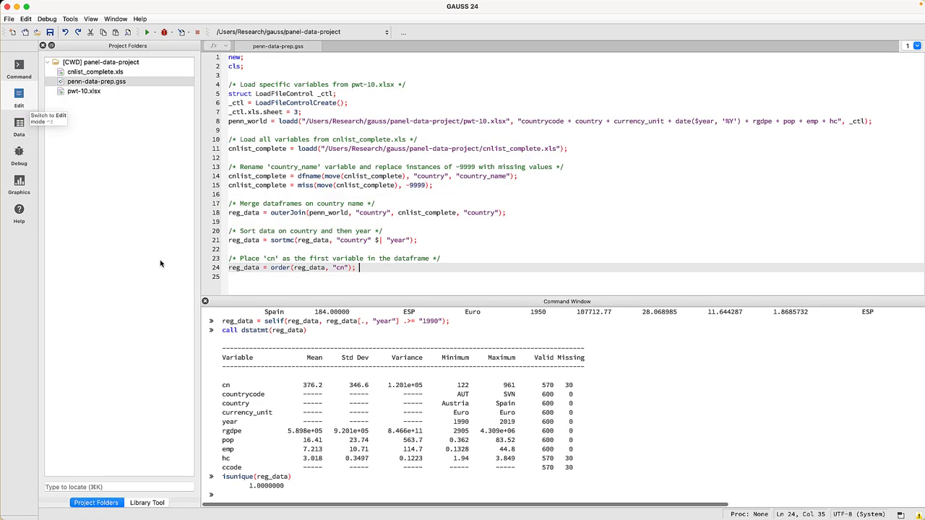
{"action": "right_click", "coordinate": [241, 319]}
{"action": "left_click", "coordinate": [265, 330]}
{"action": "left_click", "coordinate": [289, 276]}
{"action": "key", "text": "Return"}
{"action": "type", "text": "reg_data = selif(reg_data, reg_data[., \"year\"] .>= \"1990\");"}
Paste the Euro selif command and add the comment '/* Select data from countries using the Euro after 1990 */'
{"action": "scroll", "coordinate": [328, 352], "scroll_direction": "up", "scroll_amount": 3}
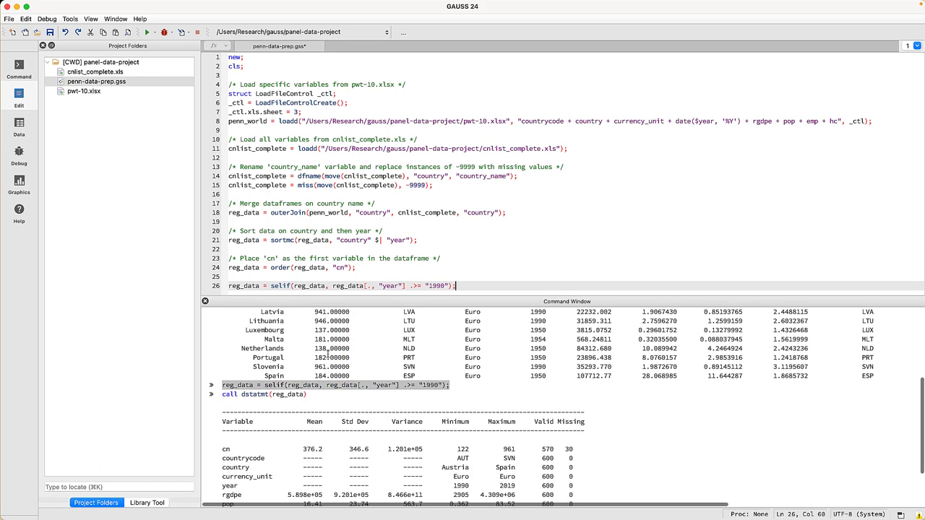
{"action": "scroll", "coordinate": [329, 352], "scroll_direction": "up", "scroll_amount": 5}
{"action": "left_click", "coordinate": [388, 321]}
{"action": "right_click", "coordinate": [228, 323]}
{"action": "left_click", "coordinate": [249, 325]}
{"action": "type", "text": "reg_data = selif(reg_data, reg_data[., \"currency_unit\"] .$== \"Euro\");"}
{"action": "key", "text": "Return"}
{"action": "key", "text": "Up"}
{"action": "type", "text": "/* Select data from coun"}
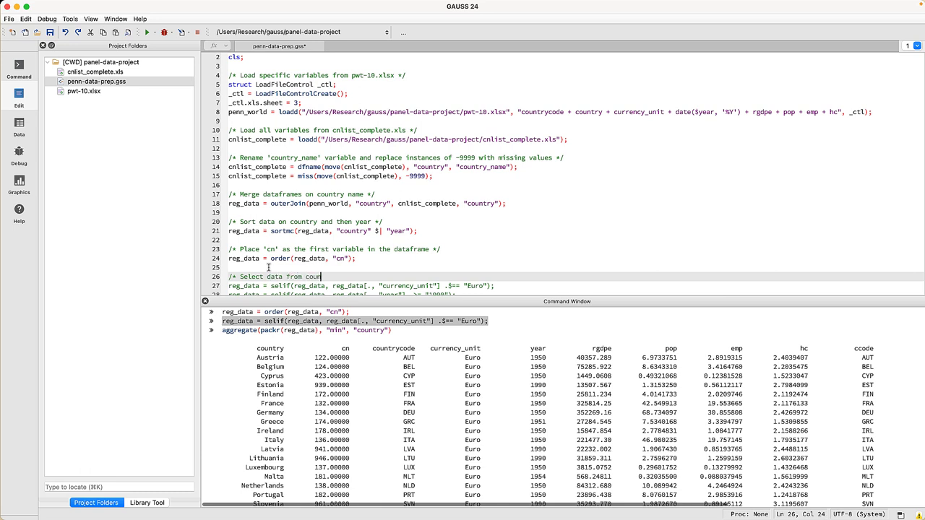
{"action": "type", "text": "tries using the Euro after 1990 *"}
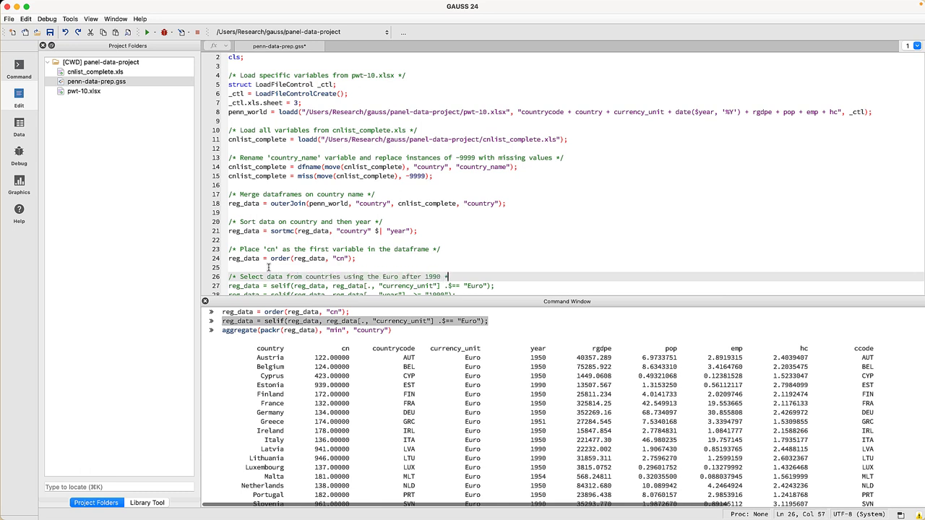
{"action": "type", "text": "/"}
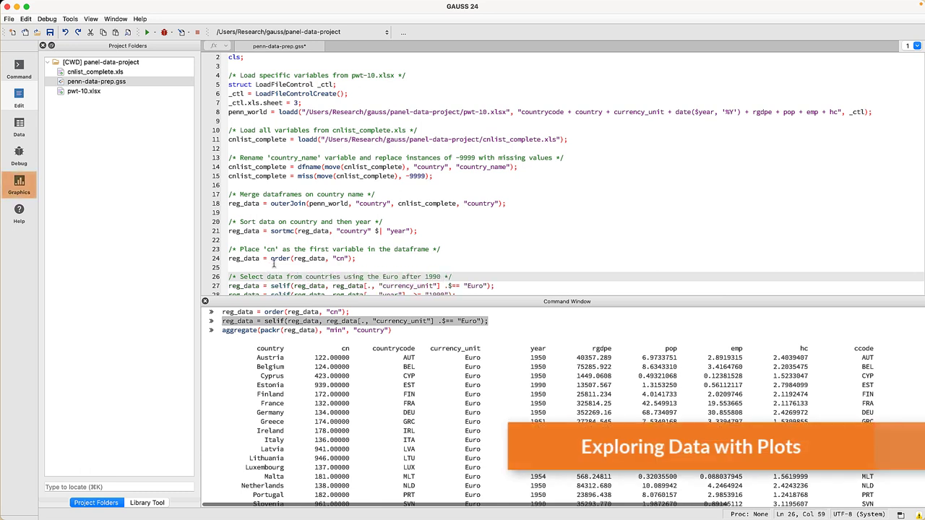
Run plotXY(reg_data, "rgdpe ~ year + by(country)") from the Graphics page Command Window
{"action": "left_click", "coordinate": [26, 191]}
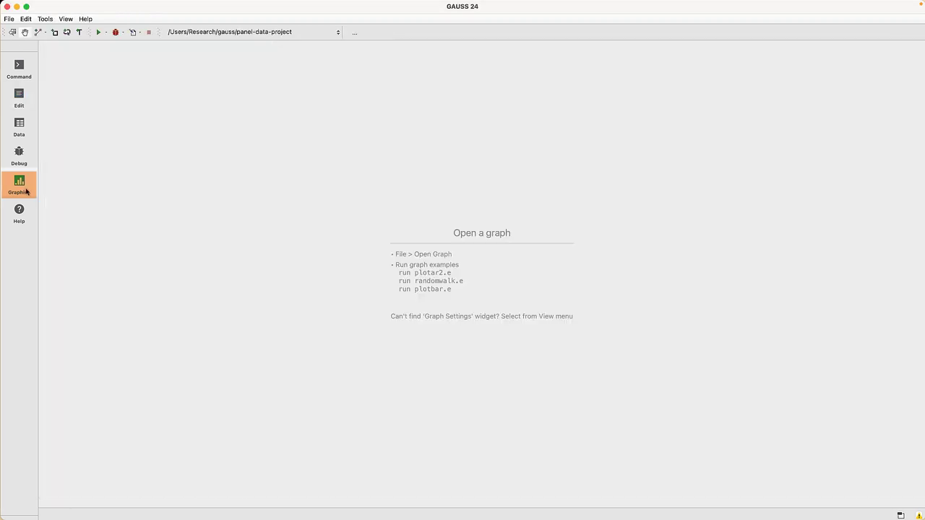
{"action": "left_click", "coordinate": [68, 21]}
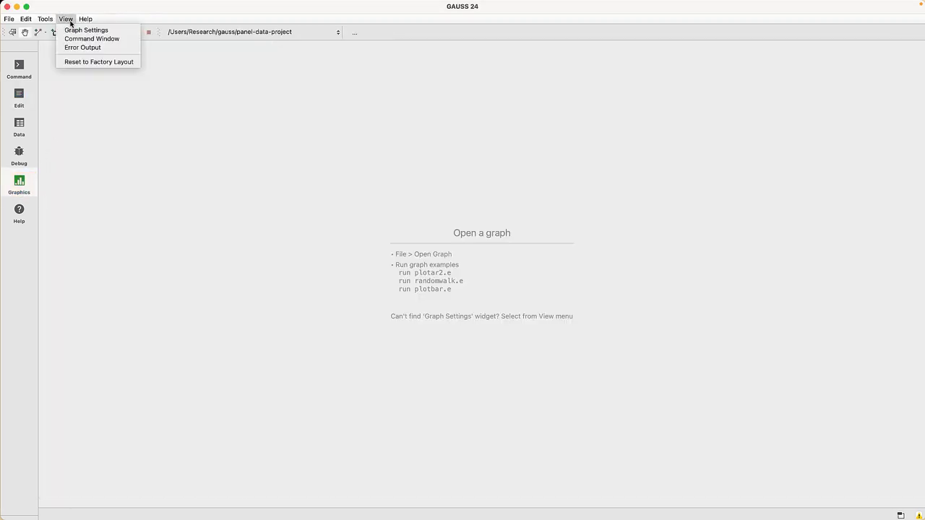
{"action": "left_click", "coordinate": [78, 39]}
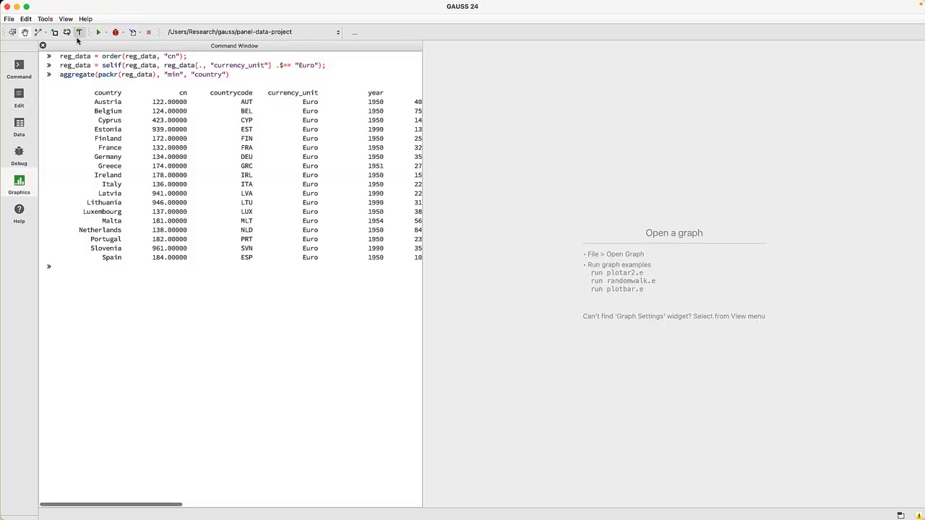
{"action": "left_click", "coordinate": [113, 311]}
{"action": "type", "text": "plot"}
{"action": "type", "text": "XY(reg_data, \""}
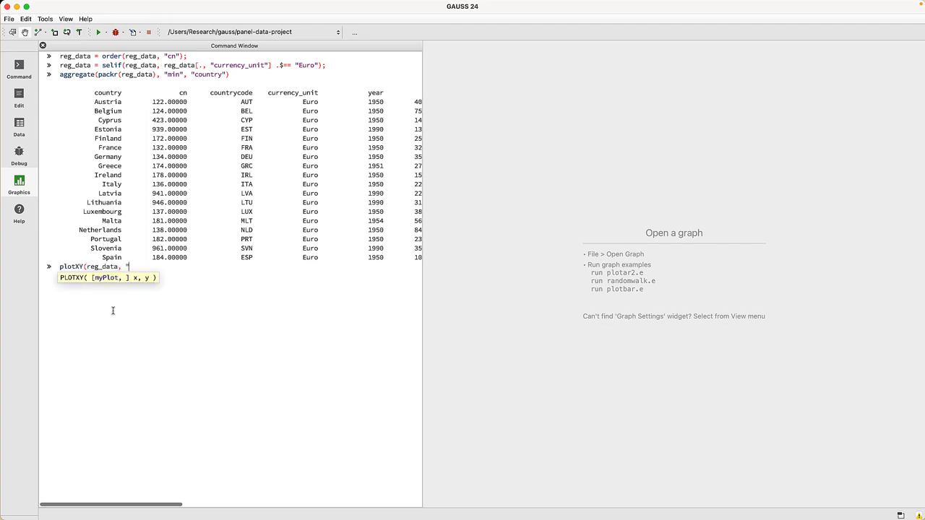
{"action": "type", "text": "rgdpe "}
{"action": "type", "text": "~ year + by"}
{"action": "type", "text": "(country)\""}
{"action": "type", "text": ")"}
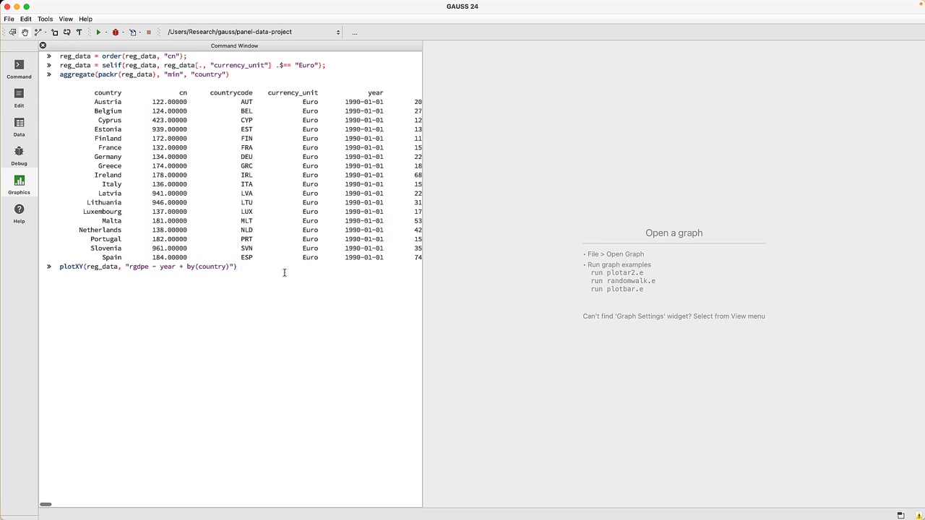
{"action": "key", "text": "Return"}
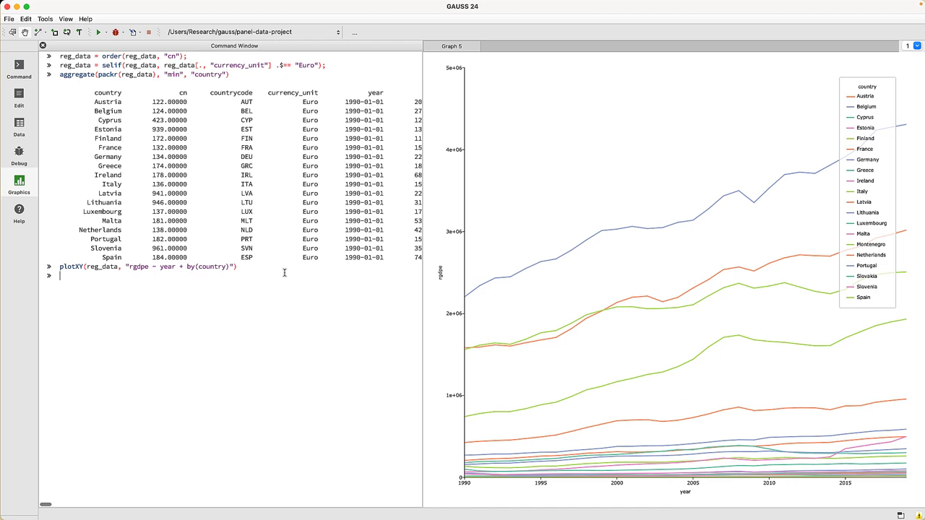
Move the legend to the graph's top-left and hide the Belgium, Estonia, Finland and Greece lines
{"action": "left_click", "coordinate": [869, 171]}
{"action": "mouse_move", "coordinate": [869, 171]}
{"action": "left_mouse_down"}
{"action": "mouse_move", "coordinate": [642, 204]}
{"action": "mouse_move", "coordinate": [502, 156]}
{"action": "left_mouse_up"}
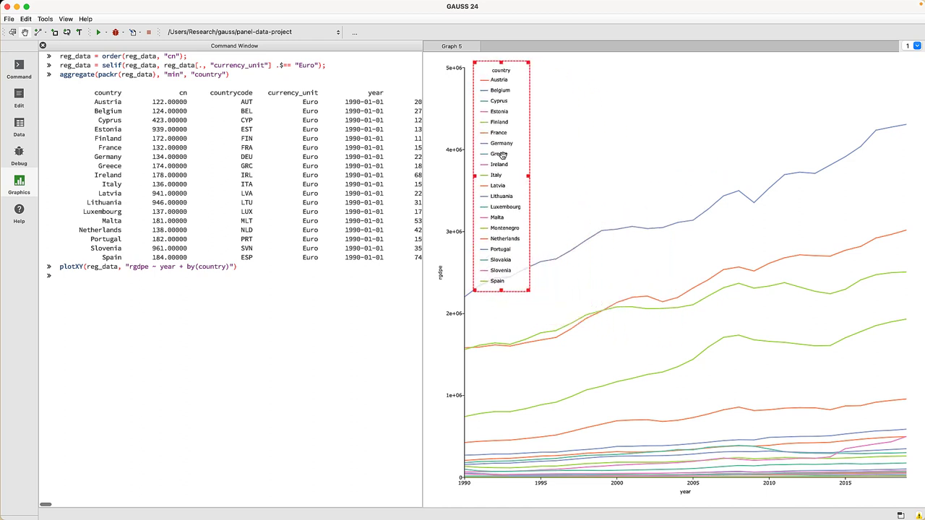
{"action": "left_click", "coordinate": [502, 91]}
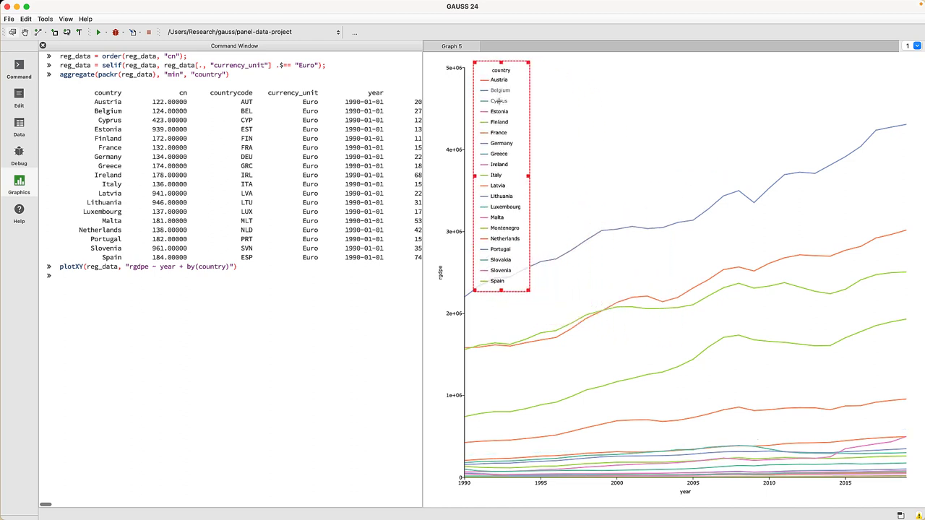
{"action": "left_click", "coordinate": [499, 111]}
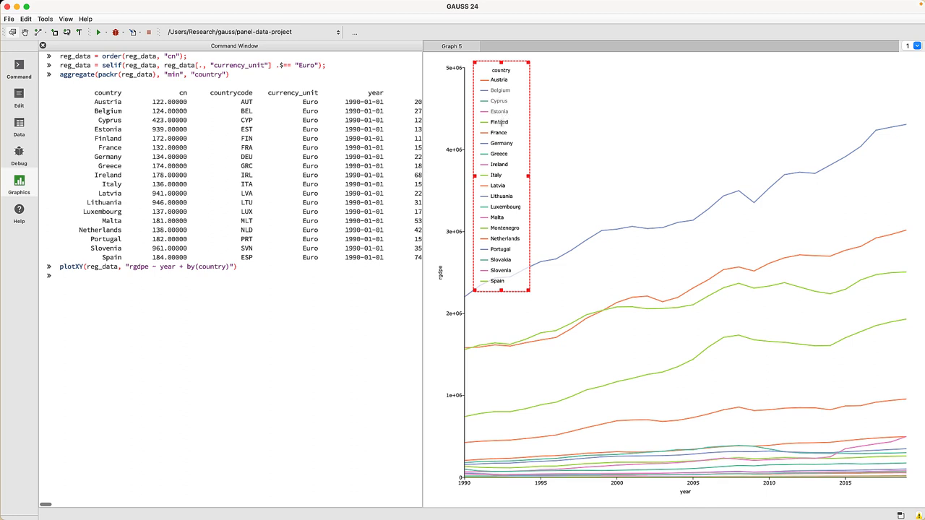
{"action": "left_click", "coordinate": [499, 122]}
{"action": "left_click", "coordinate": [498, 154]}
Hide the Ireland, Latvia, Lithuania, Luxembourg, Malta, Montenegro, Netherlands, Portugal, Slovakia and Slovenia lines
{"action": "left_click", "coordinate": [498, 165]}
{"action": "left_click", "coordinate": [498, 186]}
{"action": "left_click", "coordinate": [500, 196]}
{"action": "left_click", "coordinate": [500, 208]}
{"action": "left_click", "coordinate": [498, 218]}
{"action": "left_click", "coordinate": [500, 228]}
{"action": "left_click", "coordinate": [500, 239]}
{"action": "left_click", "coordinate": [500, 249]}
{"action": "left_click", "coordinate": [499, 260]}
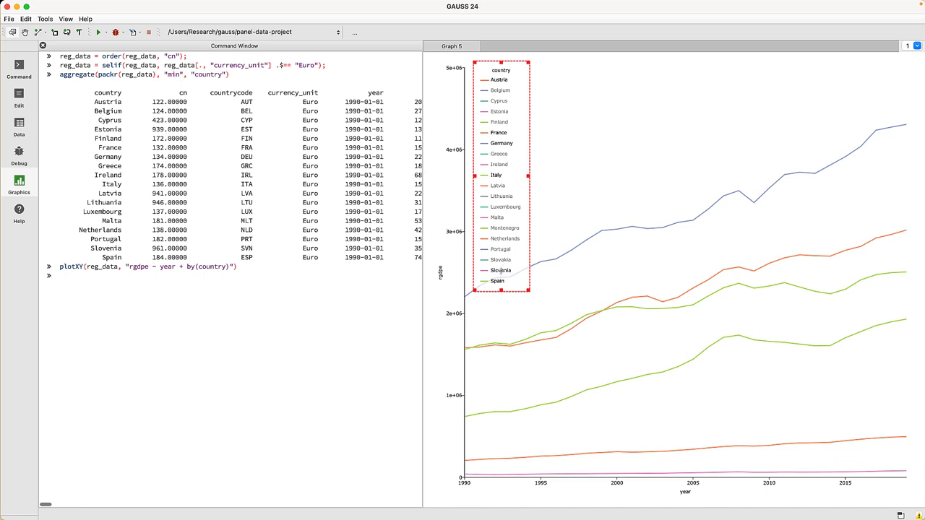
{"action": "left_click", "coordinate": [500, 270]}
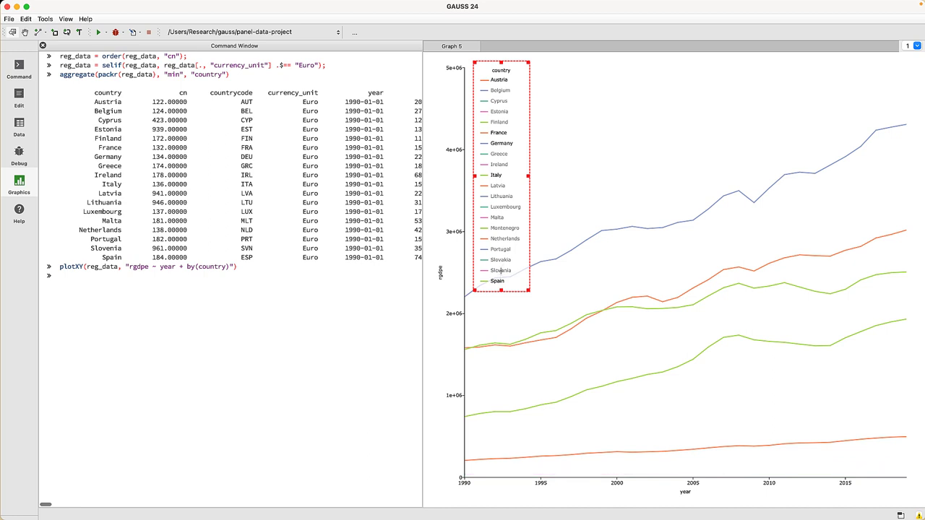
In Graph Settings, set the title caption to 'Real GDP' with an 18-point Verdana font
{"action": "left_click", "coordinate": [65, 22]}
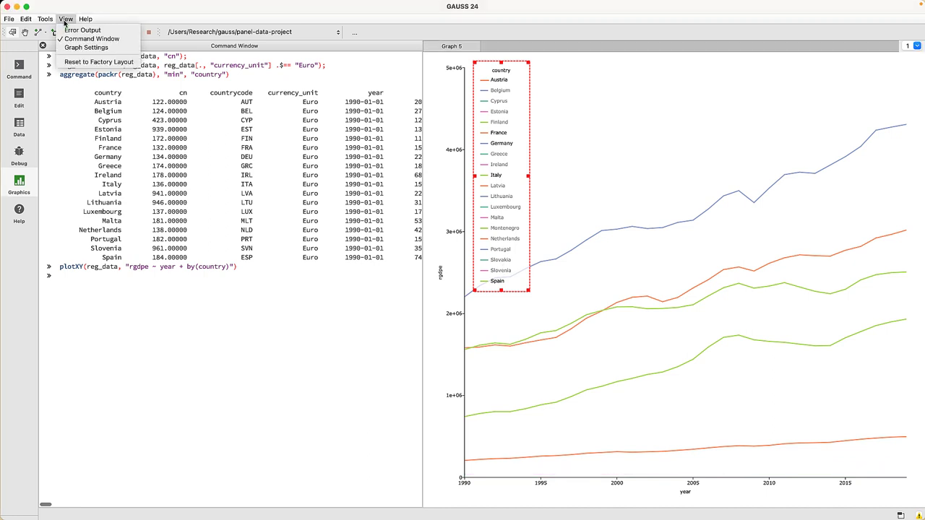
{"action": "left_click", "coordinate": [93, 48]}
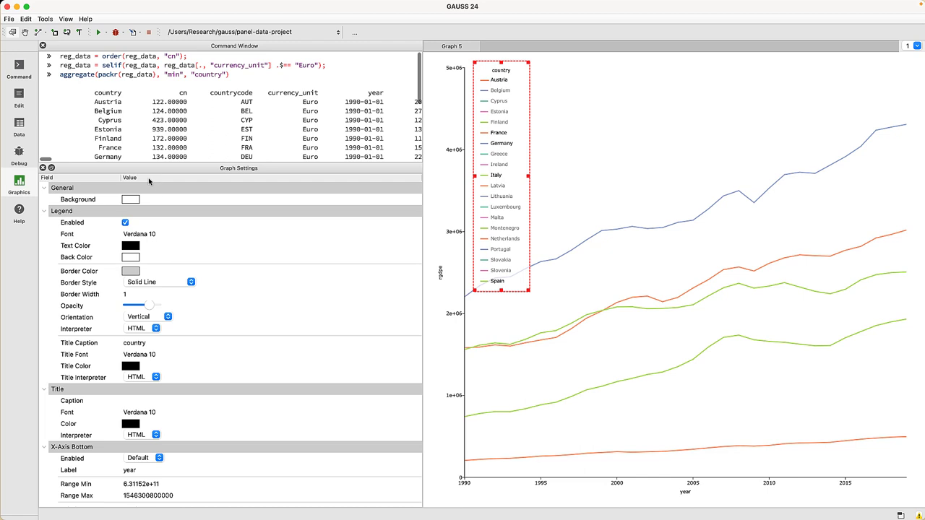
{"action": "left_click", "coordinate": [147, 402]}
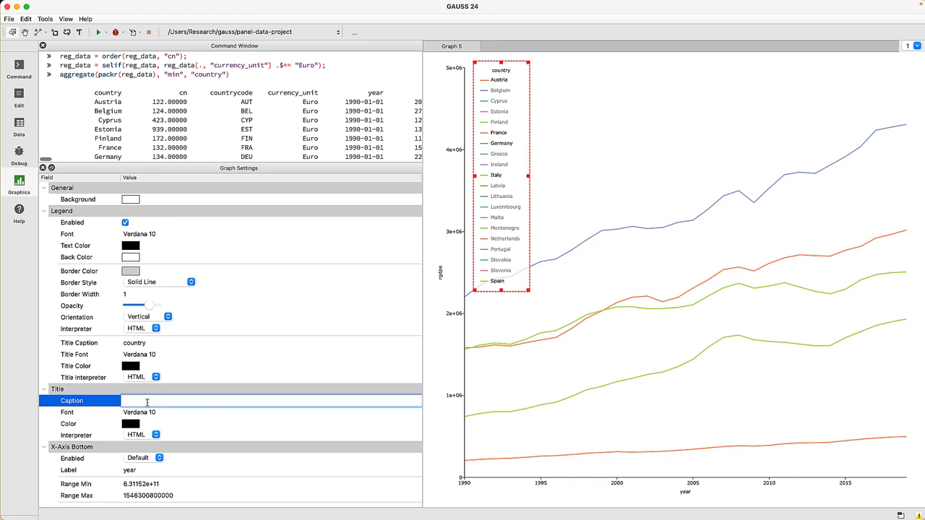
{"action": "type", "text": "Real GDP"}
{"action": "left_click", "coordinate": [162, 414]}
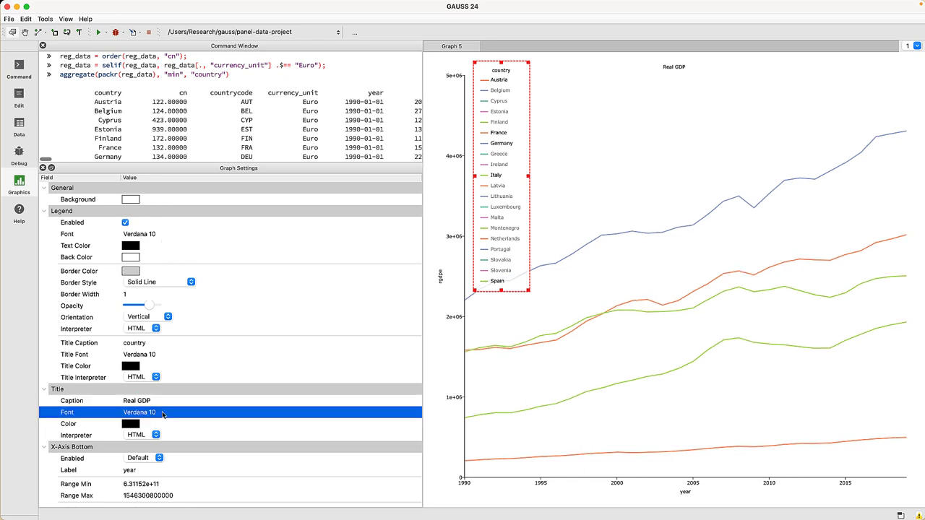
{"action": "left_click", "coordinate": [164, 414]}
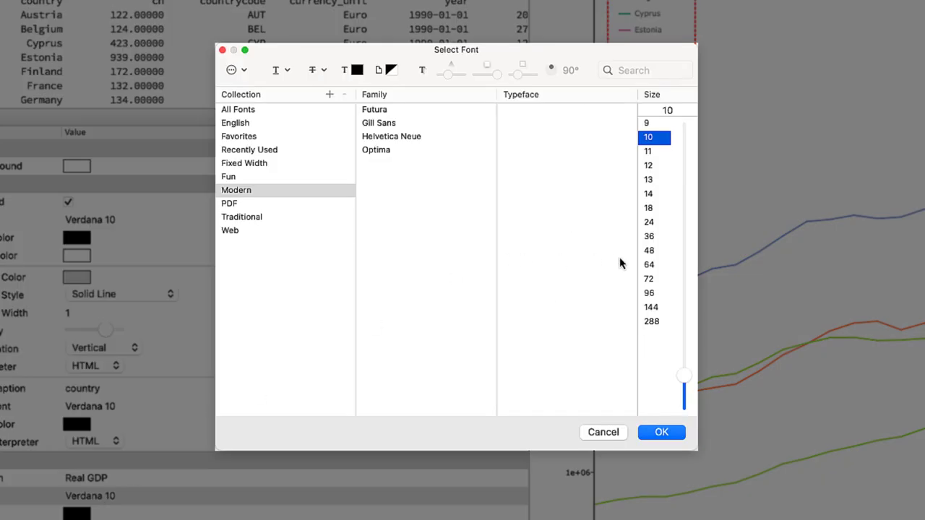
{"action": "left_click", "coordinate": [659, 211]}
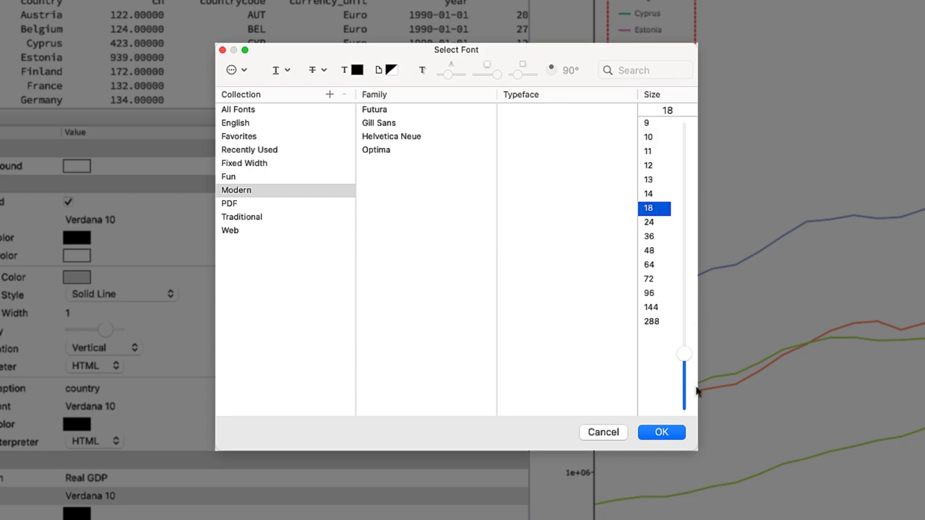
{"action": "left_click", "coordinate": [669, 438]}
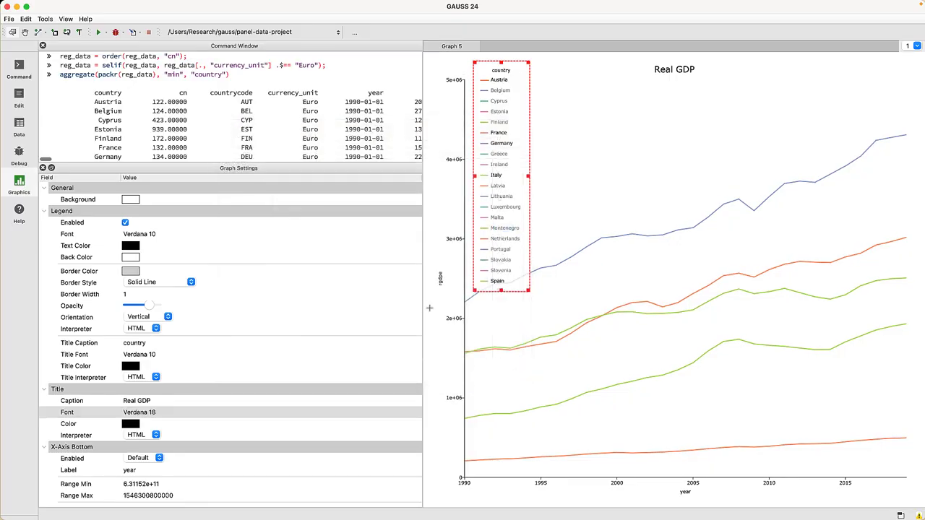
Set the graph canvas to a fixed 1000 × 800 pixels with Fixed Ratio unchecked
{"action": "left_click", "coordinate": [430, 311]}
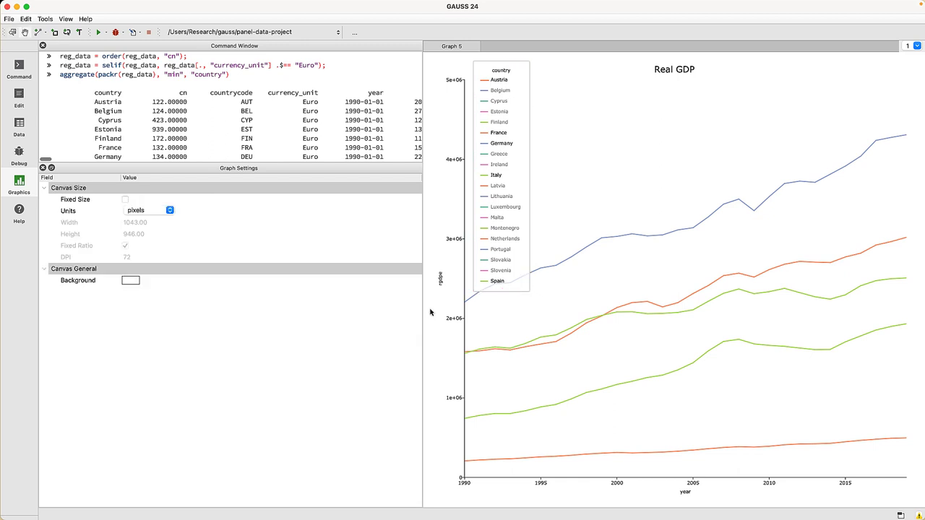
{"action": "left_click", "coordinate": [125, 200]}
{"action": "left_click", "coordinate": [126, 245]}
{"action": "double_click", "coordinate": [139, 222]}
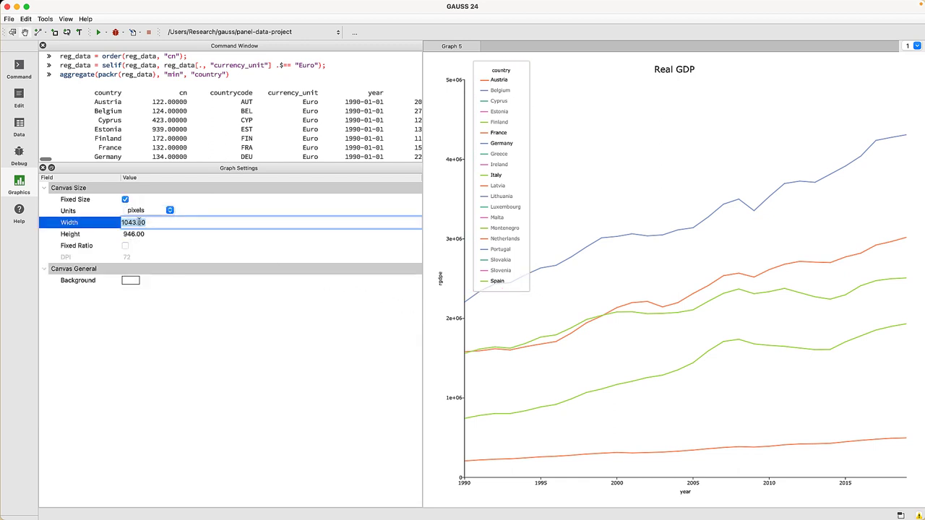
{"action": "type", "text": "1000"}
{"action": "key", "text": "Return"}
{"action": "double_click", "coordinate": [134, 233]}
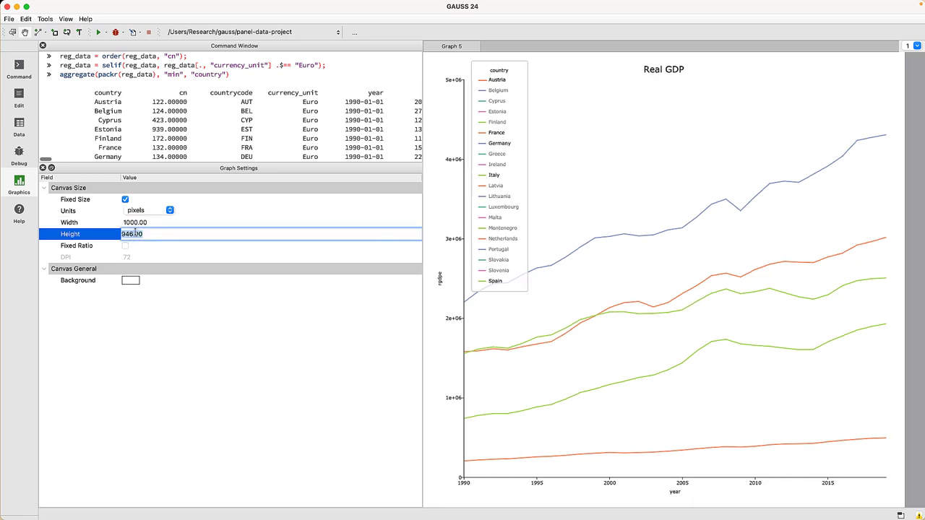
{"action": "type", "text": "800"}
{"action": "key", "text": "Return"}
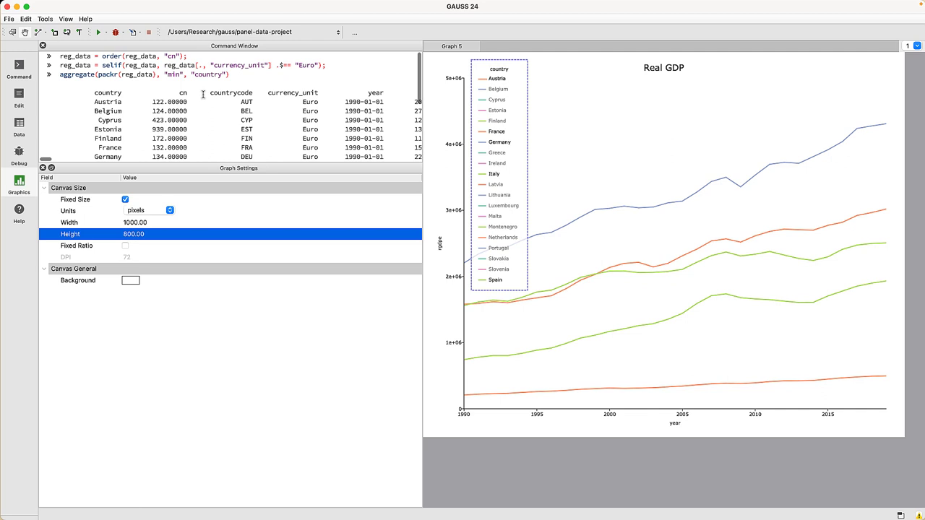
Run saved(reg_data, "pd_reg_data.gdat") and return to the Edit page
{"action": "left_click", "coordinate": [203, 95]}
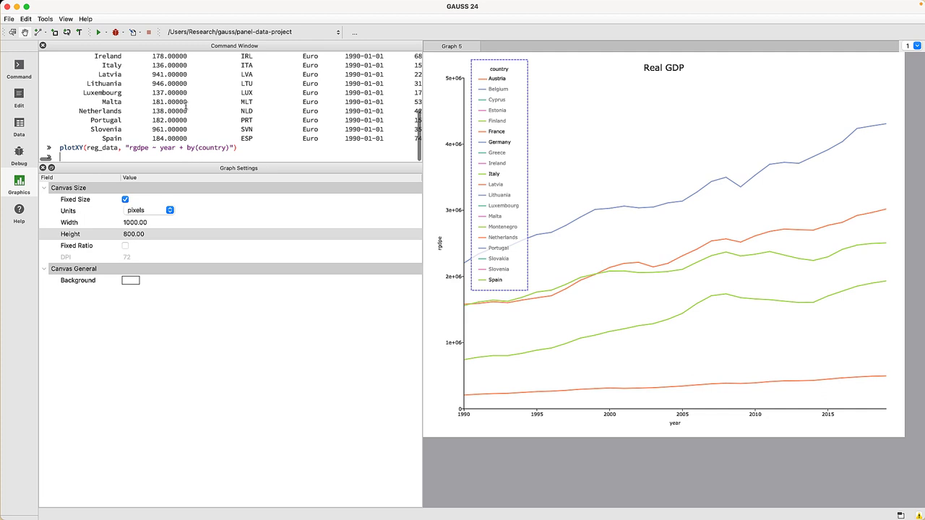
{"action": "type", "text": "saved(reg_dat"}
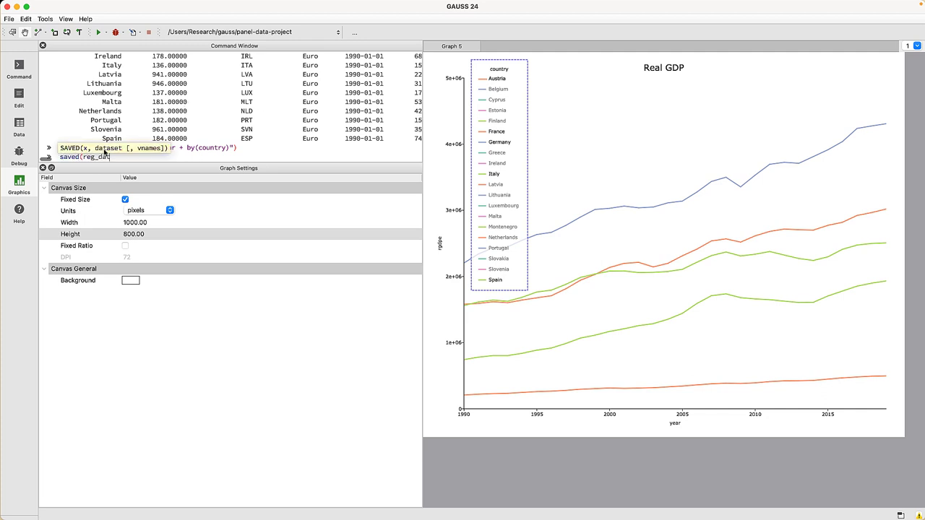
{"action": "type", "text": "a, \"pd_reg_data.gdat\")"}
{"action": "key", "text": "Return"}
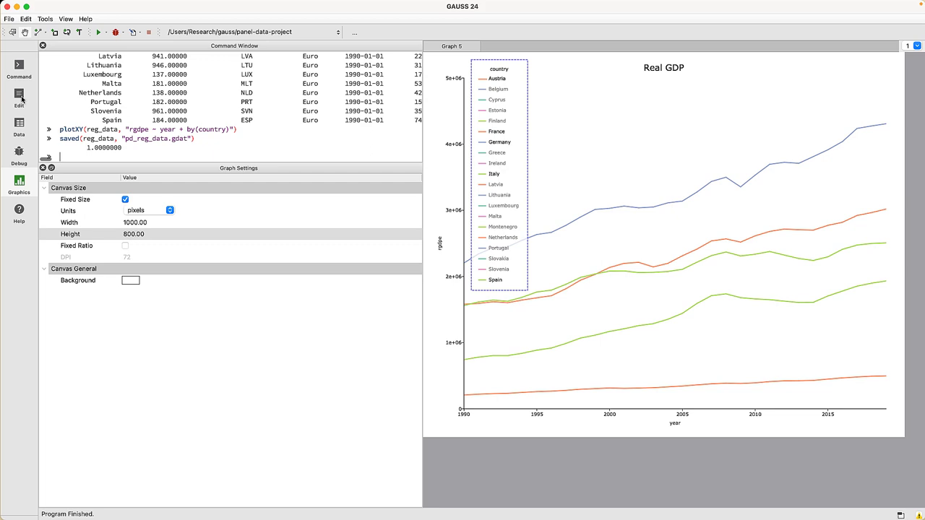
{"action": "left_click", "coordinate": [19, 97]}
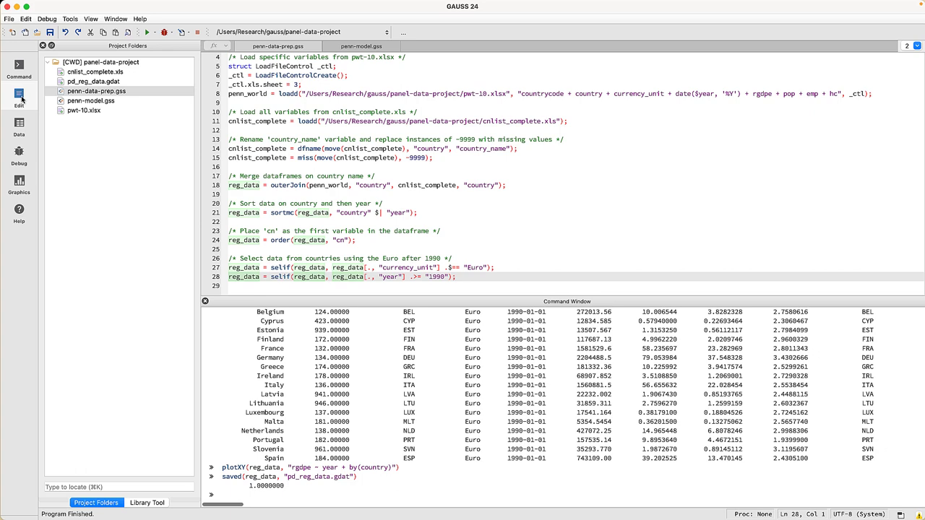
Preview pd_reg_data.gdat without importing it, then create a new blank script, untitled5.gss
{"action": "double_click", "coordinate": [96, 82]}
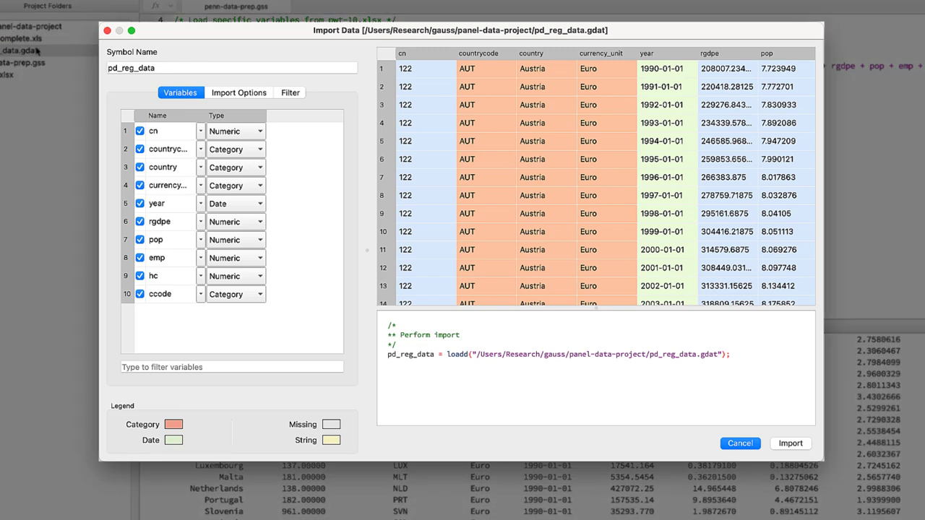
{"action": "left_click", "coordinate": [107, 31]}
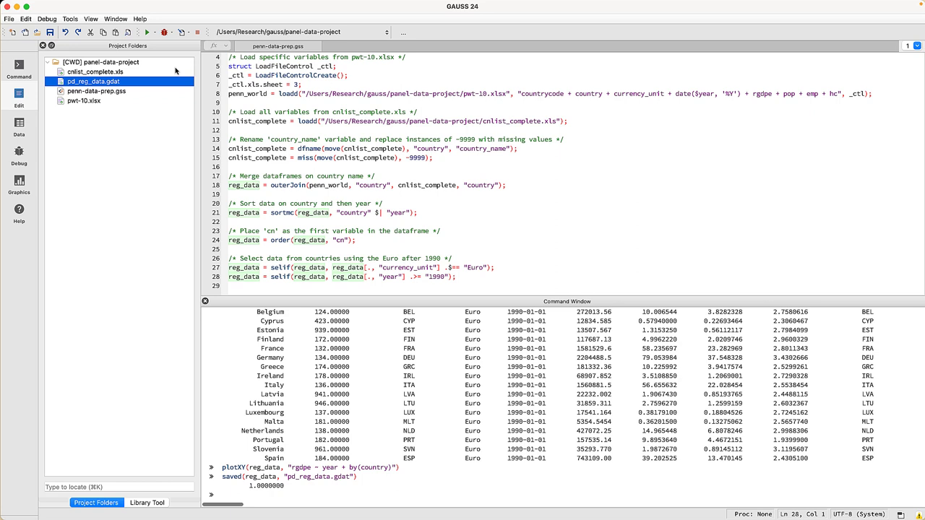
{"action": "left_click", "coordinate": [10, 19]}
Create a new empty script and save it as penn-model.gss
{"action": "left_click", "coordinate": [29, 30]}
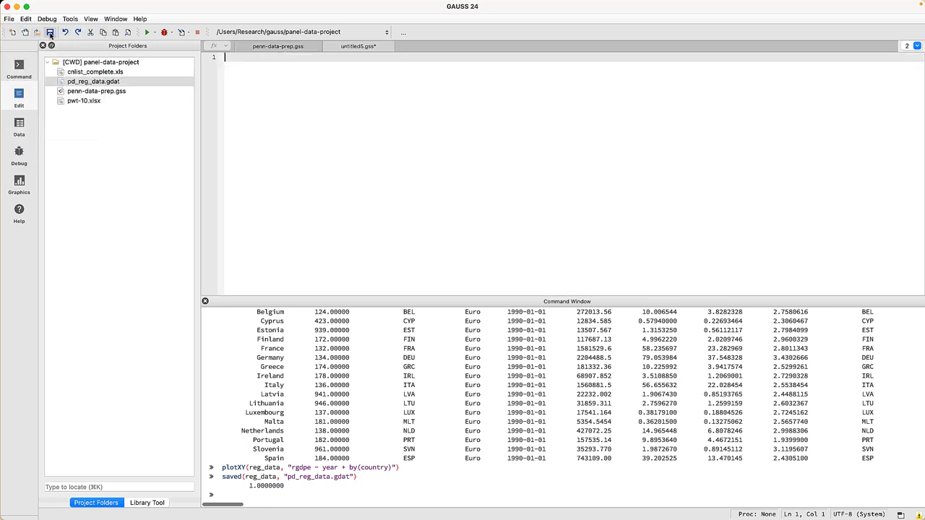
{"action": "left_click", "coordinate": [50, 34]}
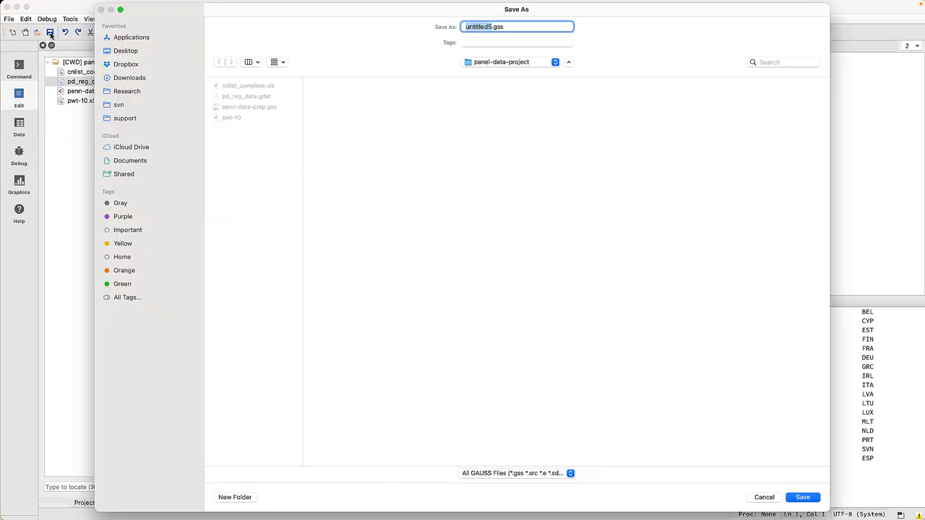
{"action": "type", "text": "penn-model"}
{"action": "key", "text": "Return"}
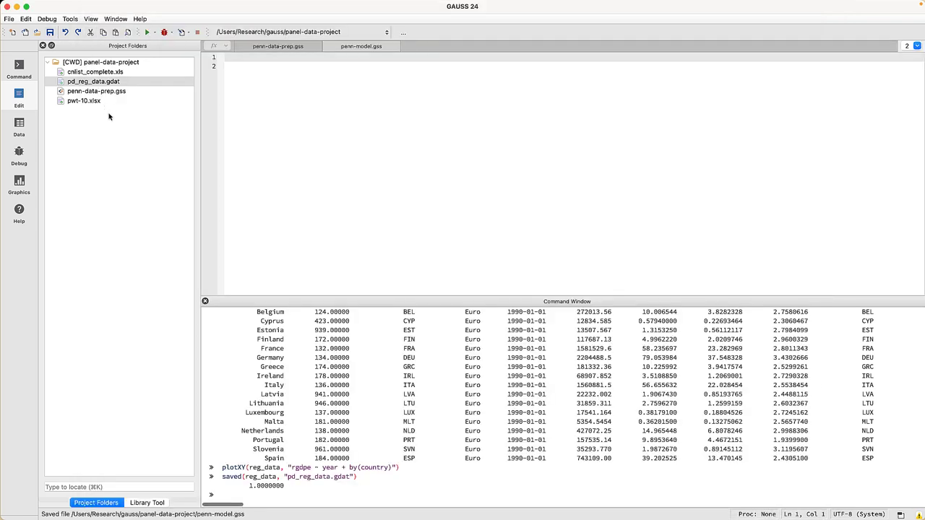
Write new; cls; library tspdlib; and a '// Load data' comment above pd_reg_data = loadd("pd_reg_data.gdat");
{"action": "type", "text": "new;"}
{"action": "key", "text": "Return"}
{"action": "type", "text": "cls;"}
{"action": "key", "text": "Return"}
{"action": "key", "text": "Return"}
{"action": "type", "text": "librar"}
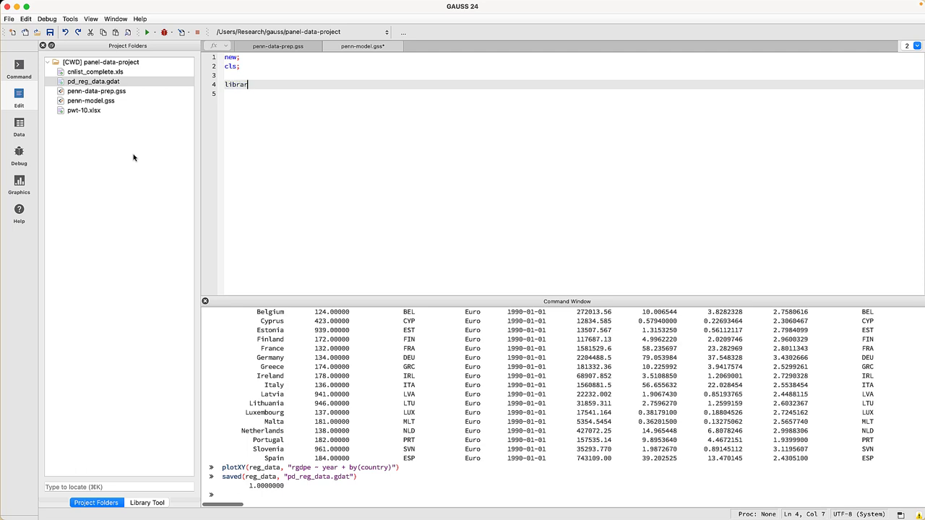
{"action": "type", "text": "y tspdlib;"}
{"action": "key", "text": "Return"}
{"action": "key", "text": "Return"}
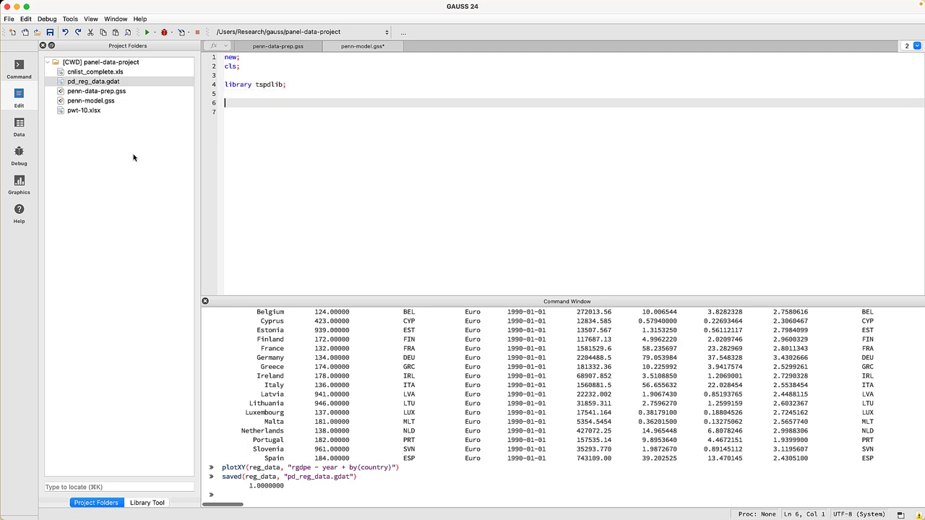
{"action": "type", "text": "pd_reg_data = loadd(\"pd_reg_data.gdat\");"}
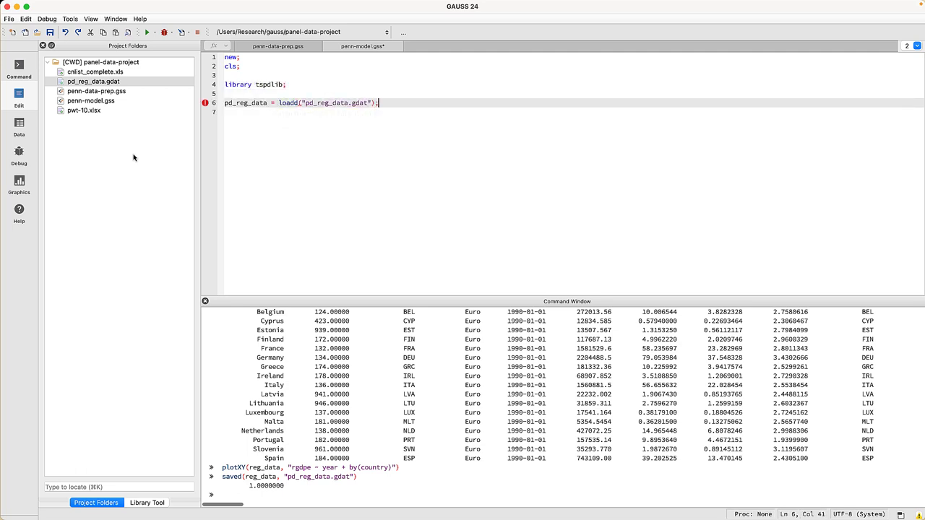
{"action": "key", "text": "Home"}
{"action": "key", "text": "Return"}
{"action": "key", "text": "Up"}
{"action": "type", "text": "// Load data"}
{"action": "key", "text": "Down"}
{"action": "key", "text": "Down"}
{"action": "key", "text": "Return"}
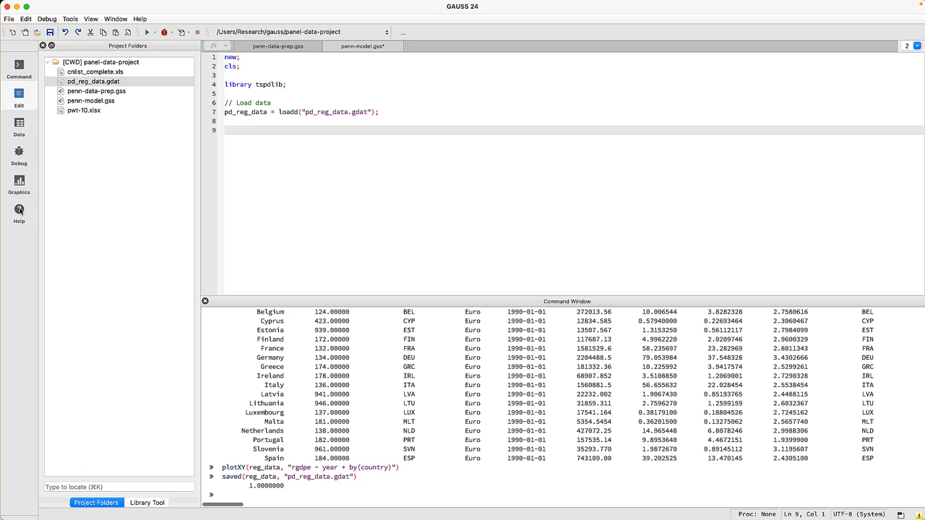
{"action": "left_click", "coordinate": [19, 210]}
{"action": "left_click", "coordinate": [116, 48]}
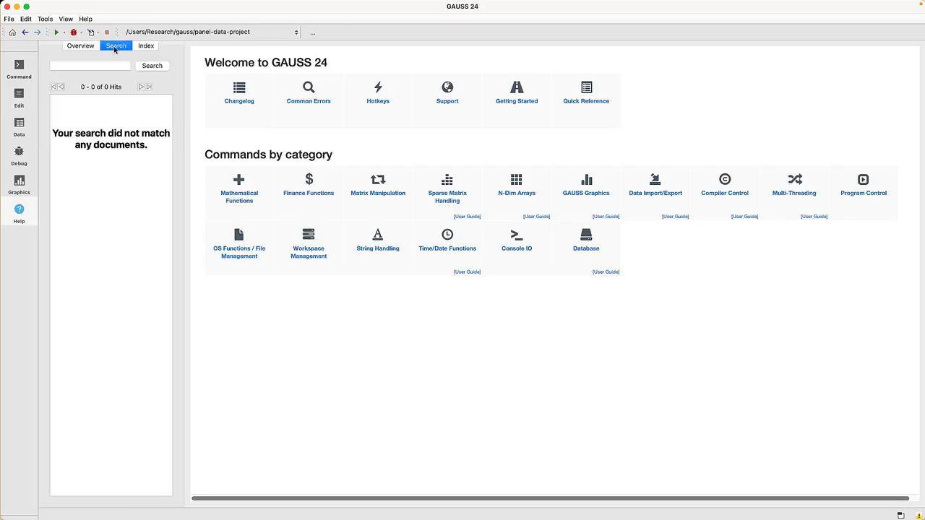
{"action": "left_click", "coordinate": [108, 65]}
{"action": "type", "text": "dfwider"}
{"action": "key", "text": "Return"}
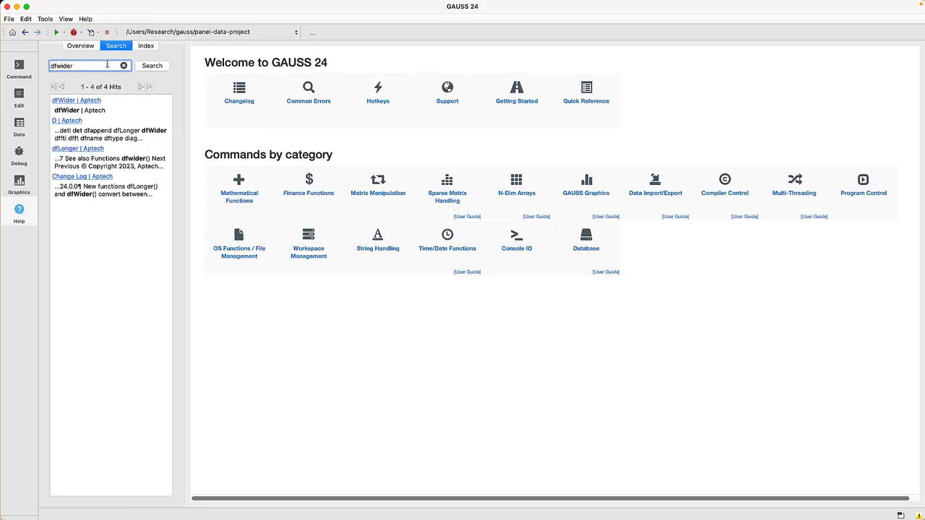
{"action": "left_click", "coordinate": [76, 101]}
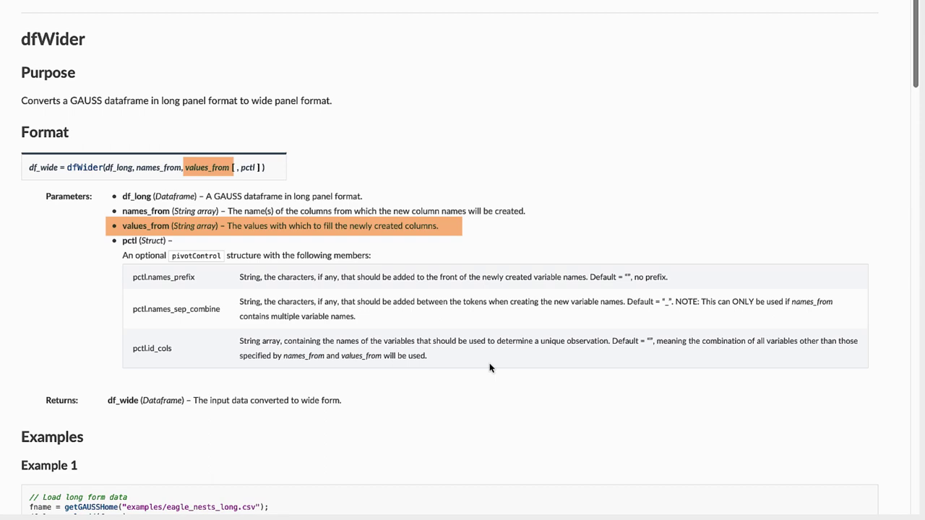
{"action": "scroll", "coordinate": [489, 364], "scroll_direction": "down", "scroll_amount": 6}
{"action": "scroll", "coordinate": [489, 365], "scroll_direction": "down", "scroll_amount": 1}
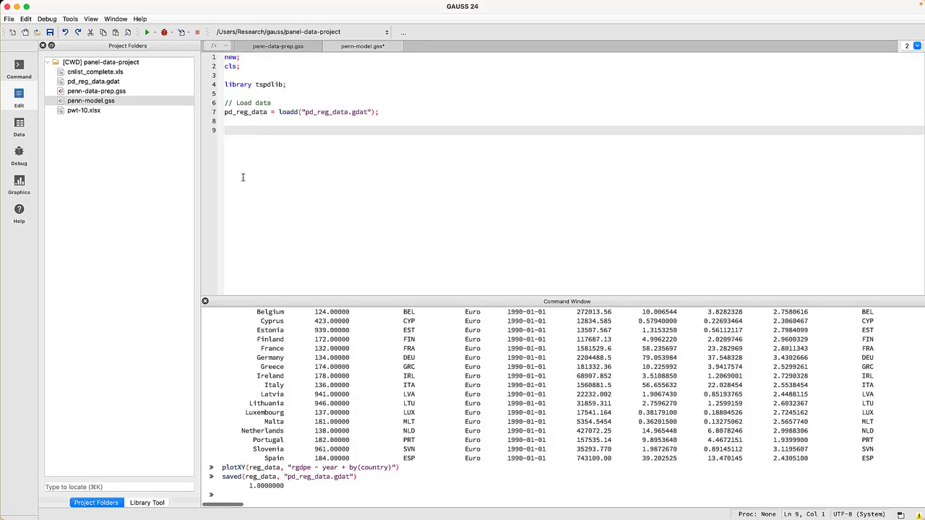
Paste the dfWider code with names_from "country", values_from "rgdpe" and input pd_reg_data[., "country" "year" "rgdpe"]
{"action": "type", "text": "// Specify columns to pull new column names from names_from = \"year\";  // Specify columns to pull new column values from values_from = \"num_nests\";  // Convert to wide form df_wide = dfWider(df_long, names_from, values_from);"}
{"action": "left_click", "coordinate": [300, 140]}
{"action": "key", "text": "BackSpace"}
{"action": "key", "text": "BackSpace"}
{"action": "key", "text": "BackSpace"}
{"action": "type", "text": "country"}
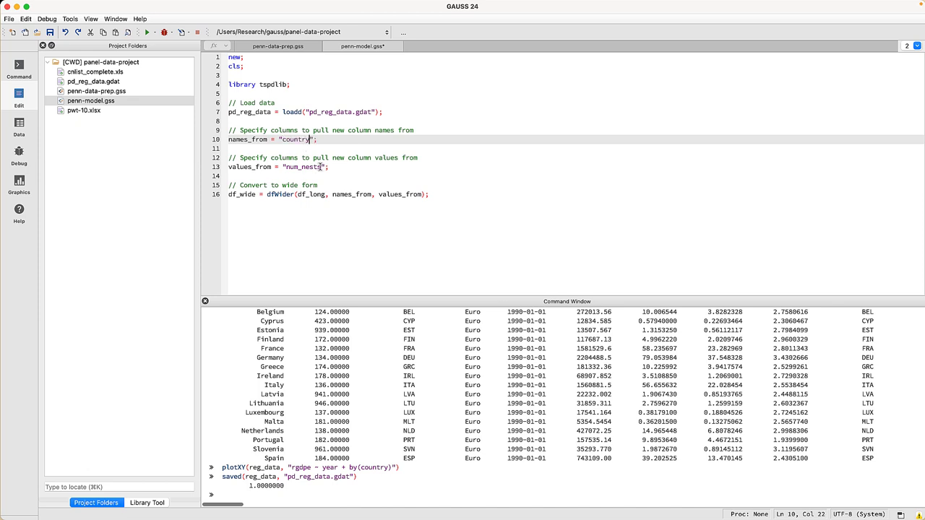
{"action": "left_click_drag", "start_coordinate": [320, 167], "coordinate": [285, 167]}
{"action": "type", "text": "rgdpe"}
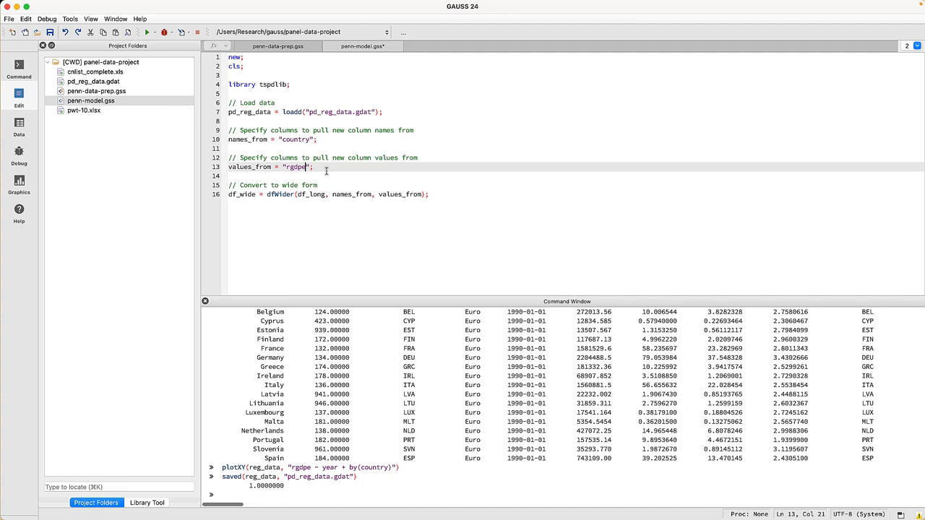
{"action": "left_click_drag", "start_coordinate": [325, 195], "coordinate": [297, 194]}
{"action": "type", "text": "pd_reg_data[., \"cou"}
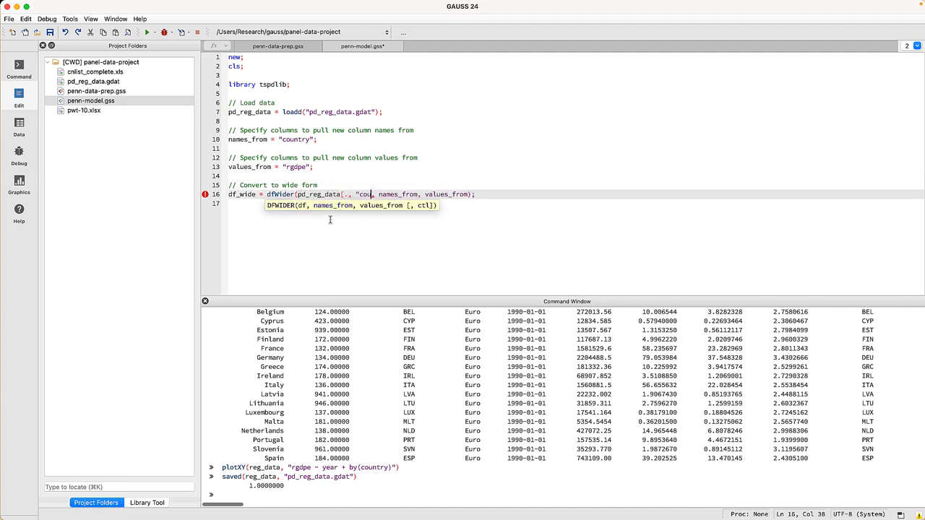
{"action": "type", "text": "ntry\" \"year\" \"rgdp"}
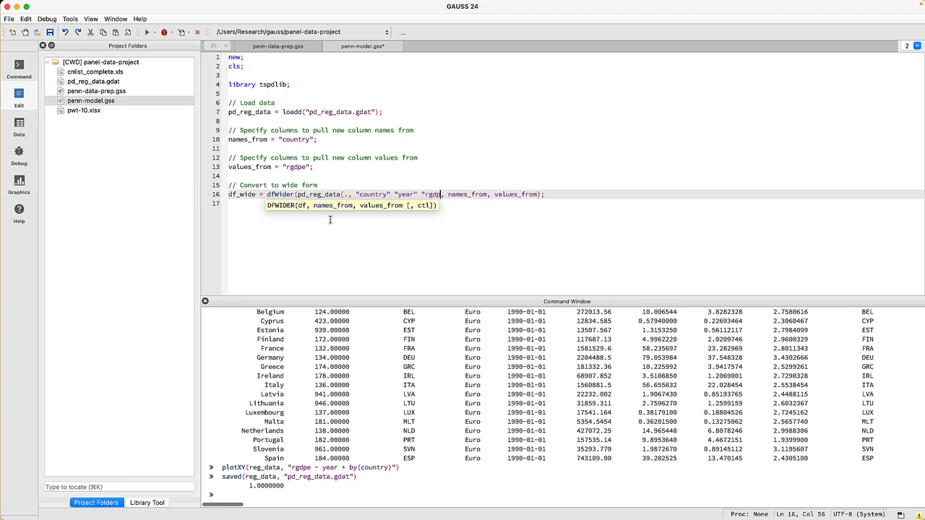
{"action": "type", "text": "e\"]"}
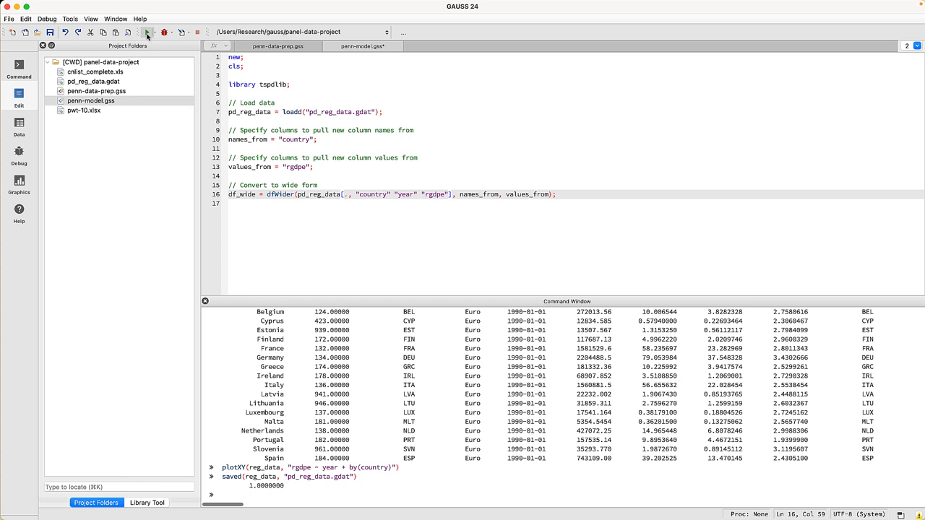
Run the script, then preview the reshaped data with head(df_wide) in the Command Window
{"action": "left_click", "coordinate": [148, 33]}
{"action": "left_click", "coordinate": [294, 332]}
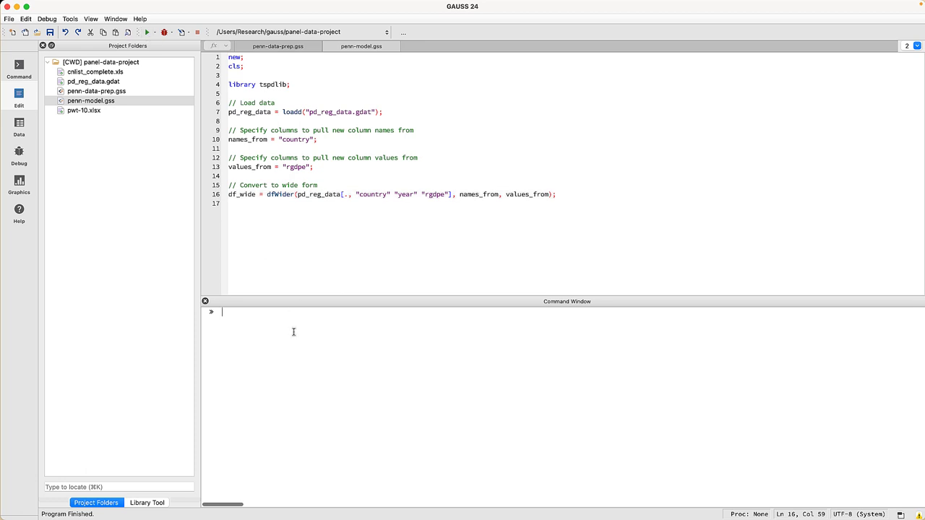
{"action": "type", "text": "head(df_wide)"}
{"action": "key", "text": "Return"}
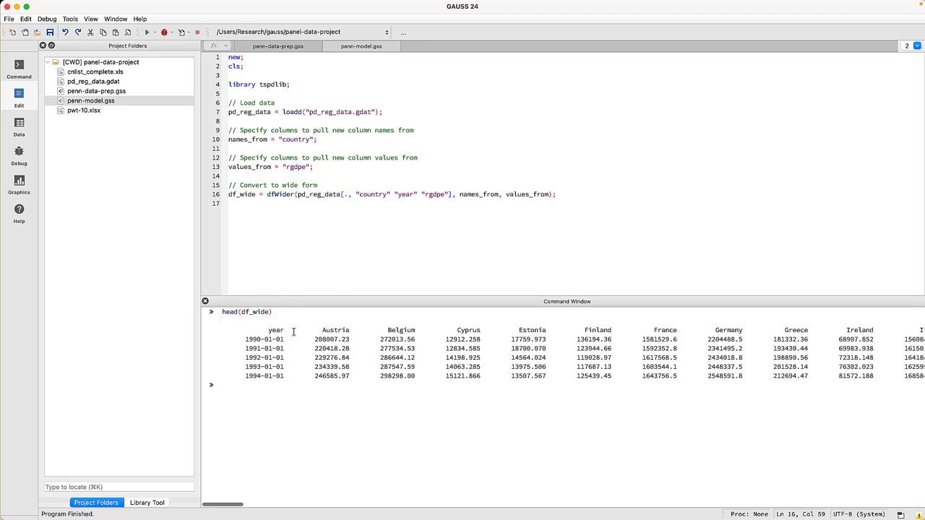
{"action": "key", "text": "super+Tab"}
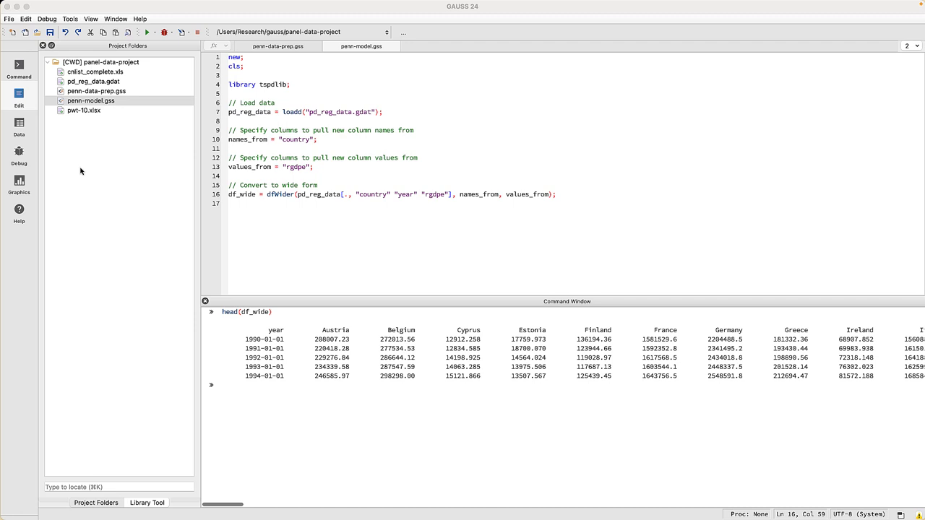
Add the gauss/pkgs folder to the project folders
{"action": "right_click", "coordinate": [80, 171]}
{"action": "left_click", "coordinate": [140, 253]}
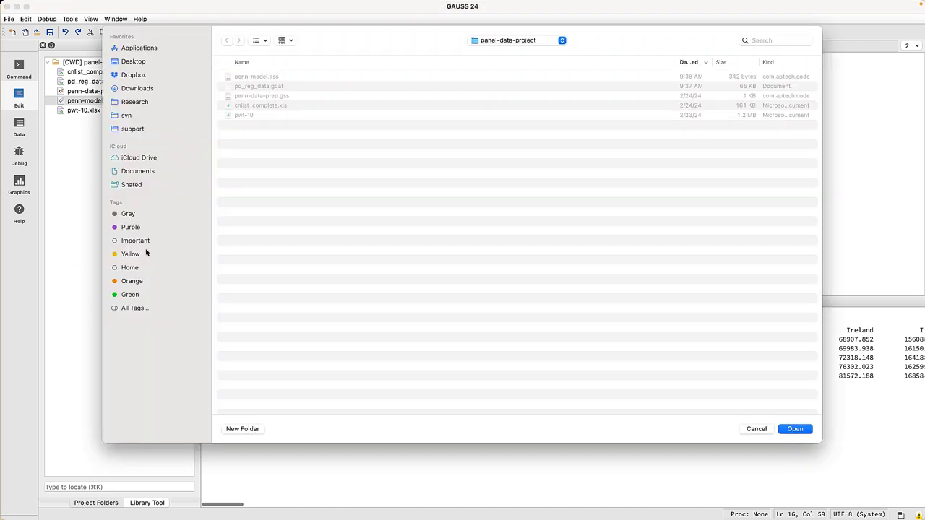
{"action": "left_click", "coordinate": [513, 41]}
{"action": "left_click", "coordinate": [512, 50]}
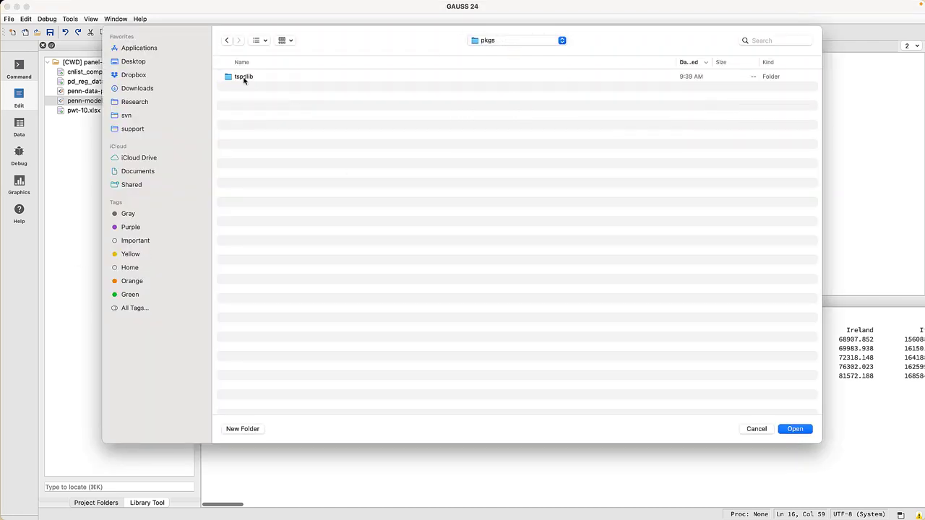
{"action": "left_click", "coordinate": [795, 429]}
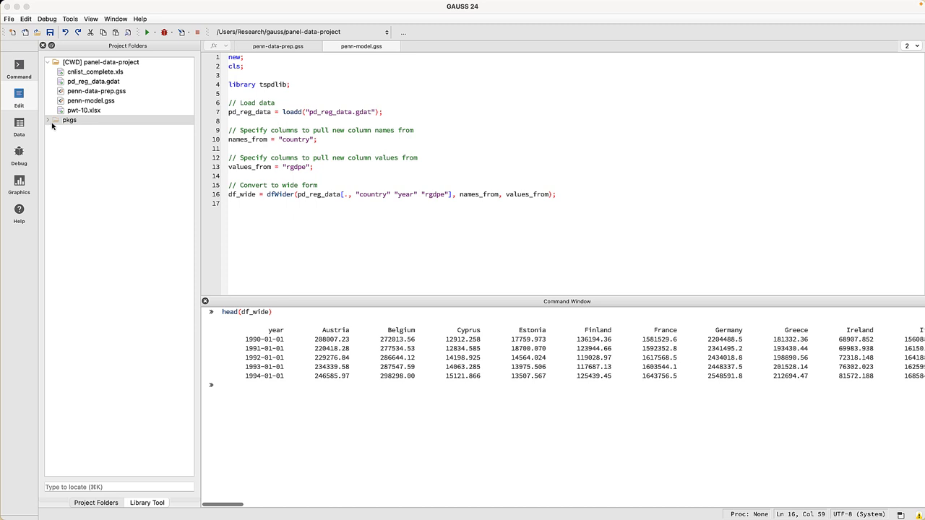
Browse pkgs > tspdlib > examples and open the pdfzk.e example file
{"action": "left_click", "coordinate": [49, 119]}
{"action": "left_click", "coordinate": [52, 129]}
{"action": "left_click", "coordinate": [56, 139]}
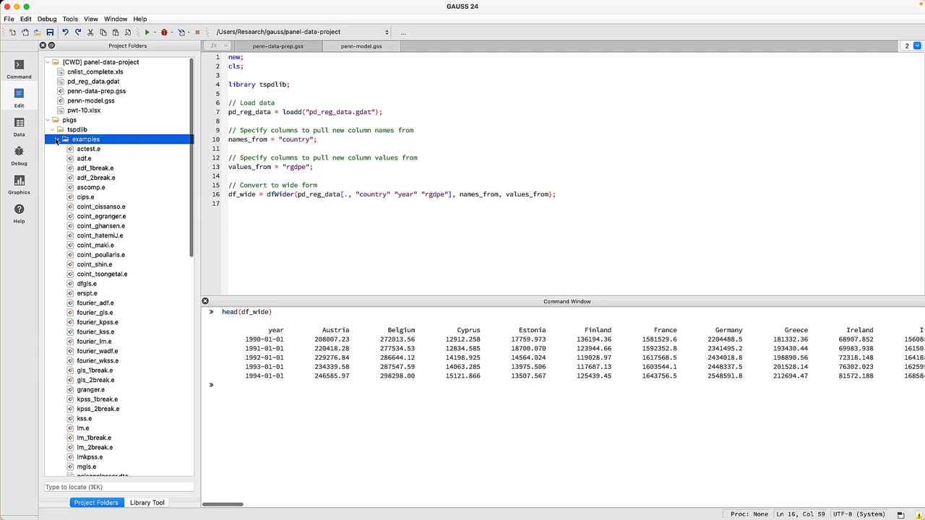
{"action": "scroll", "coordinate": [125, 365], "scroll_direction": "down", "scroll_amount": 10}
{"action": "scroll", "coordinate": [125, 365], "scroll_direction": "down", "scroll_amount": 5}
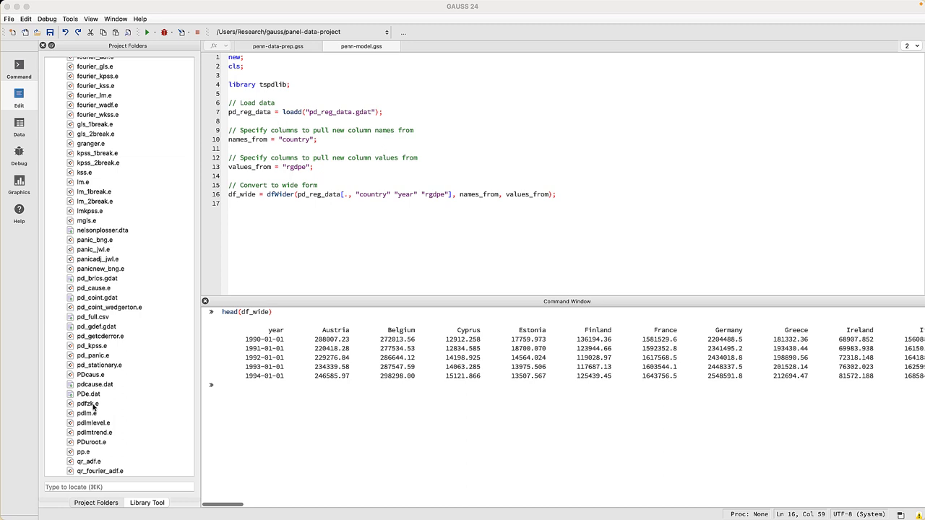
{"action": "double_click", "coordinate": [88, 404]}
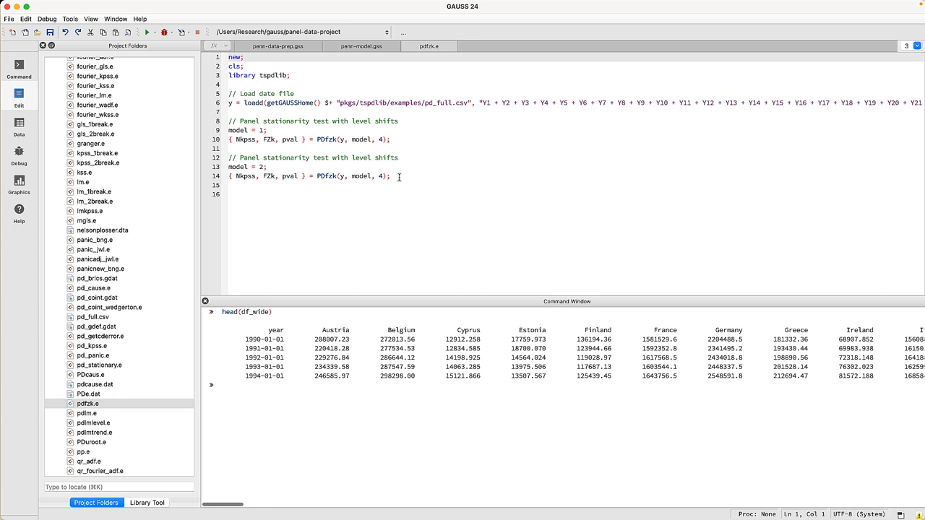
Copy the second PDfzk panel stationarity test block from pdfzk.e
{"action": "left_click_drag", "start_coordinate": [398, 176], "coordinate": [217, 159]}
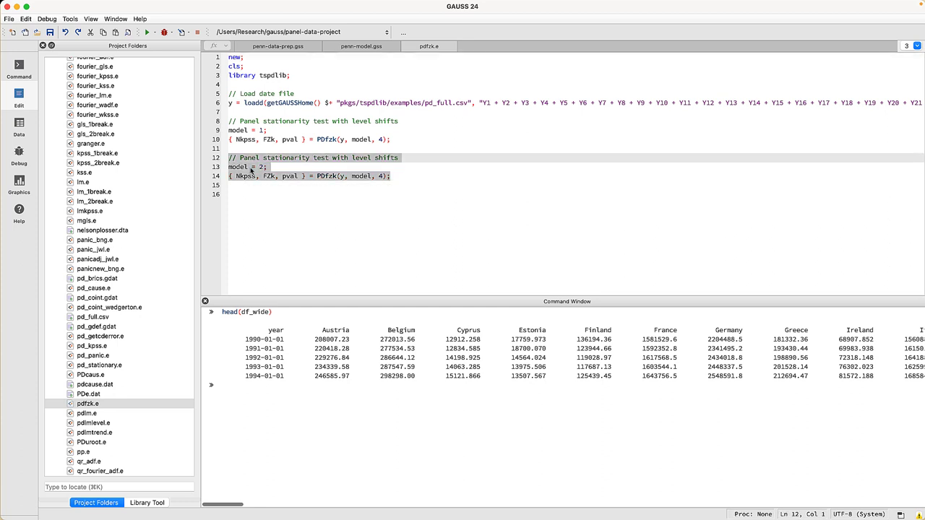
{"action": "right_click", "coordinate": [259, 171]}
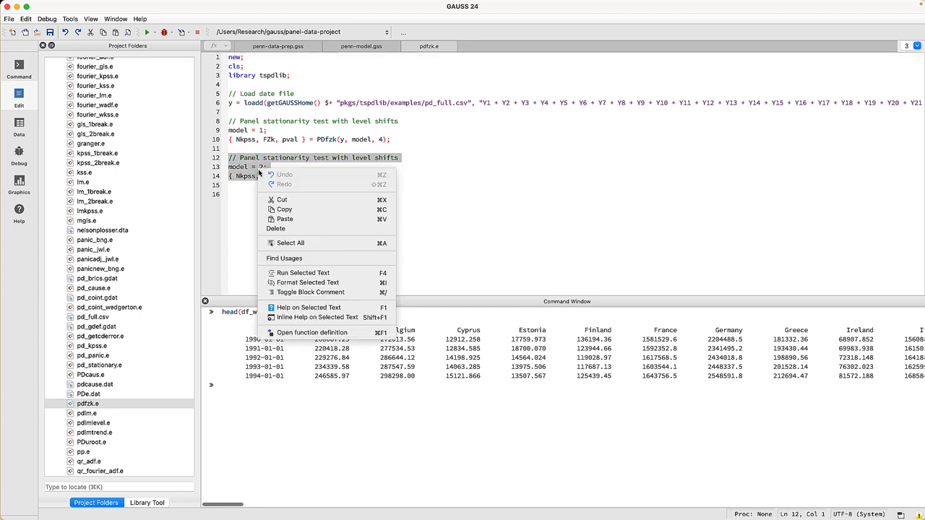
{"action": "left_click", "coordinate": [287, 214]}
Paste the PDfzk block after the dfWider line in penn-model.gss, change y to df_wide, and save
{"action": "left_click", "coordinate": [351, 48]}
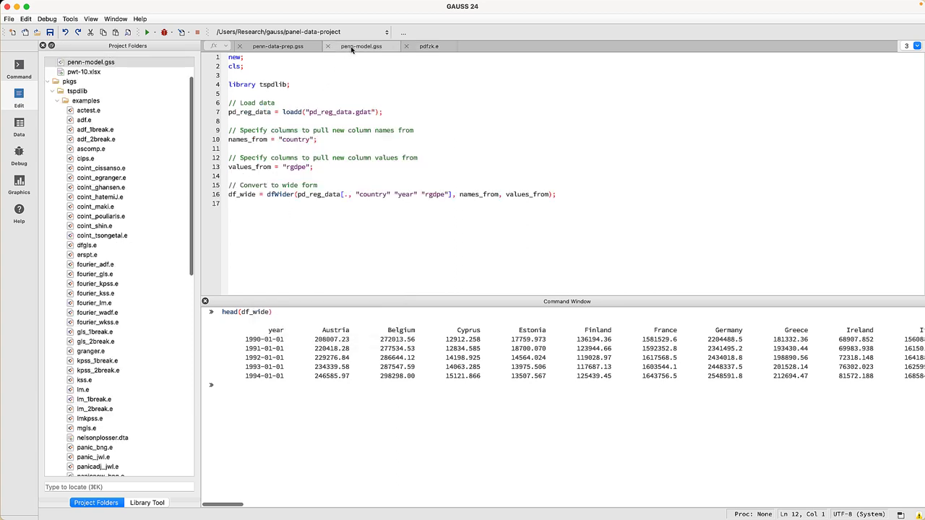
{"action": "left_click", "coordinate": [577, 193]}
{"action": "key", "text": "Return"}
{"action": "key", "text": "Return"}
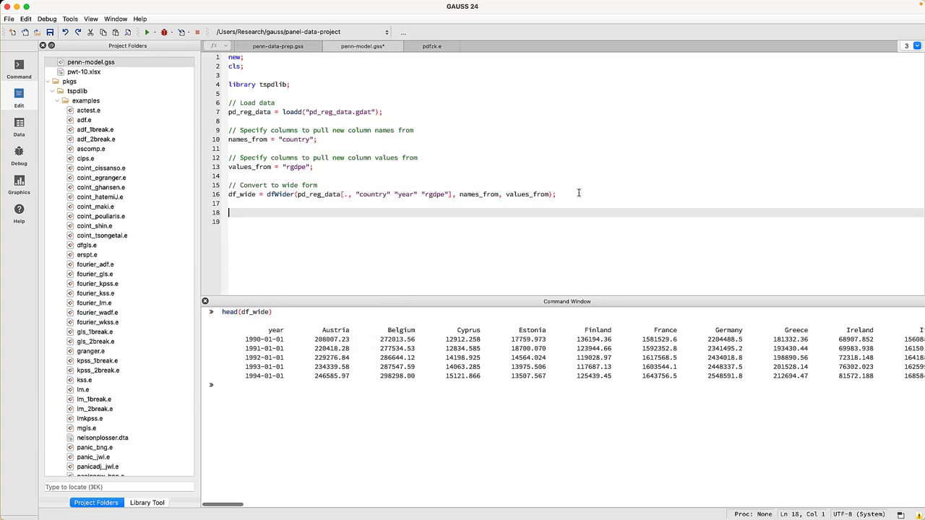
{"action": "key", "text": "cmd+v"}
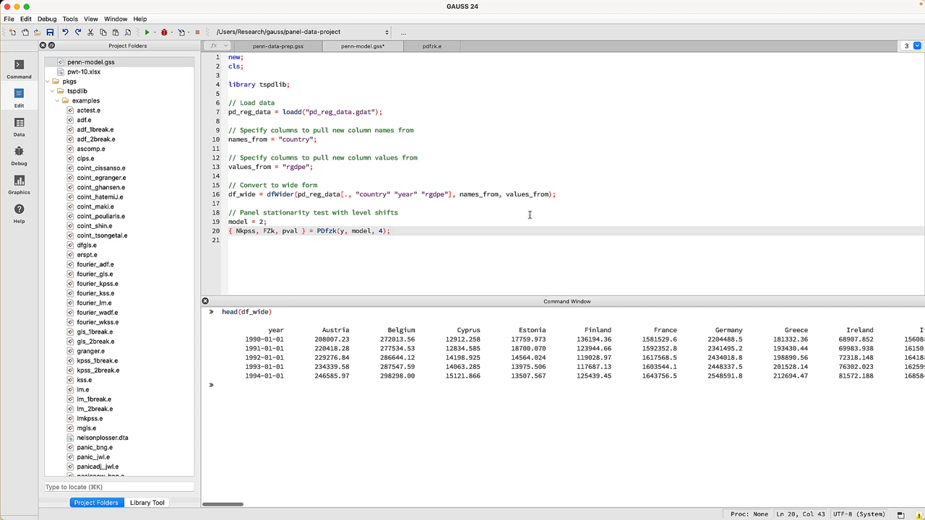
{"action": "left_click", "coordinate": [347, 231]}
{"action": "key", "text": "BackSpace"}
{"action": "type", "text": "df_wide"}
{"action": "key", "text": "cmd+s"}
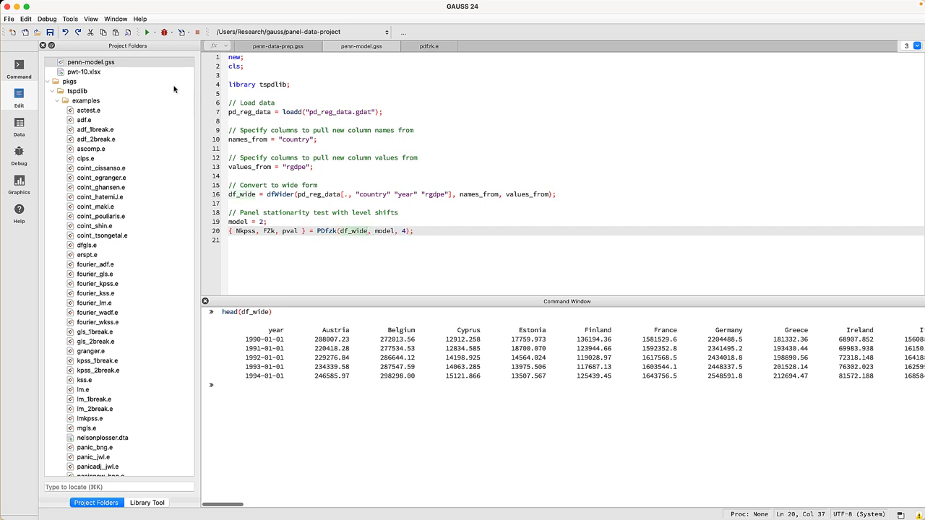
Run penn-model.gss and review the PDfzk output: panel FzK 36.1547, p-value 0.0000
{"action": "left_click", "coordinate": [147, 34]}
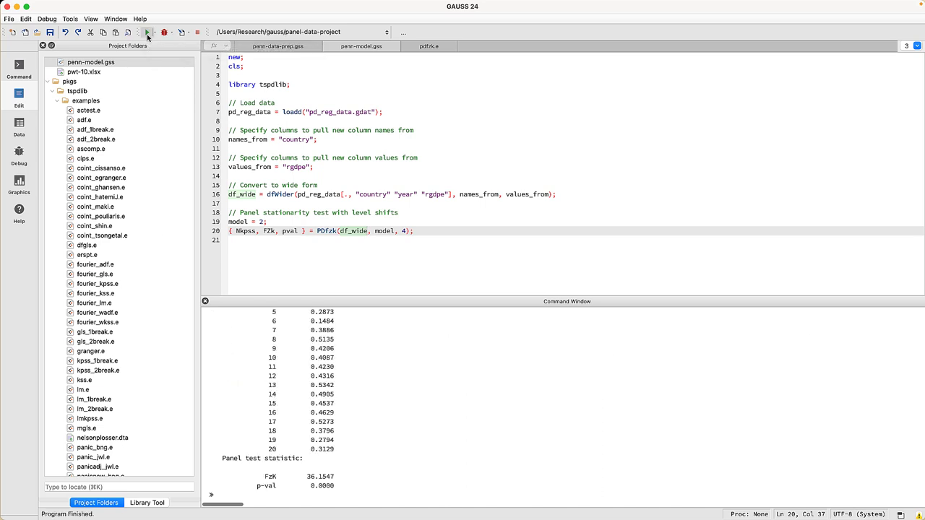
{"action": "scroll", "coordinate": [439, 344], "scroll_direction": "up", "scroll_amount": 5}
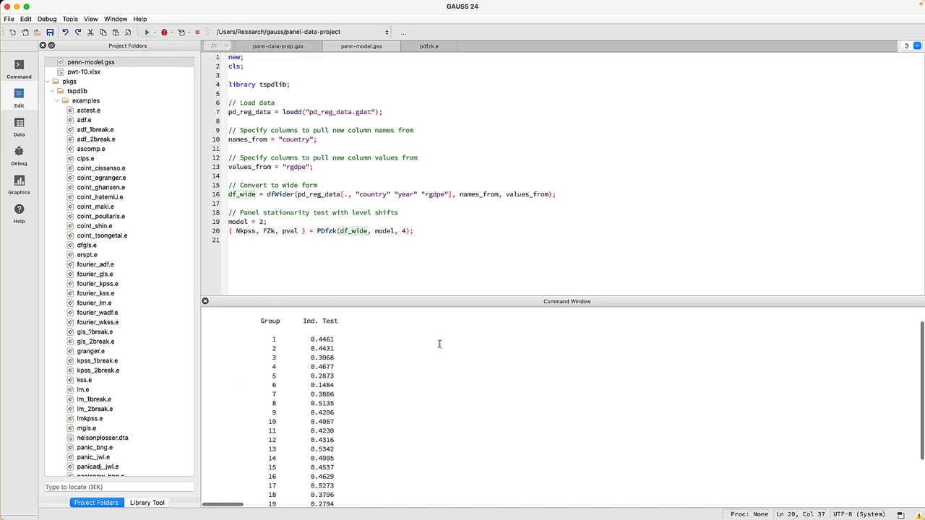
{"action": "scroll", "coordinate": [563, 411], "scroll_direction": "down", "scroll_amount": 5}
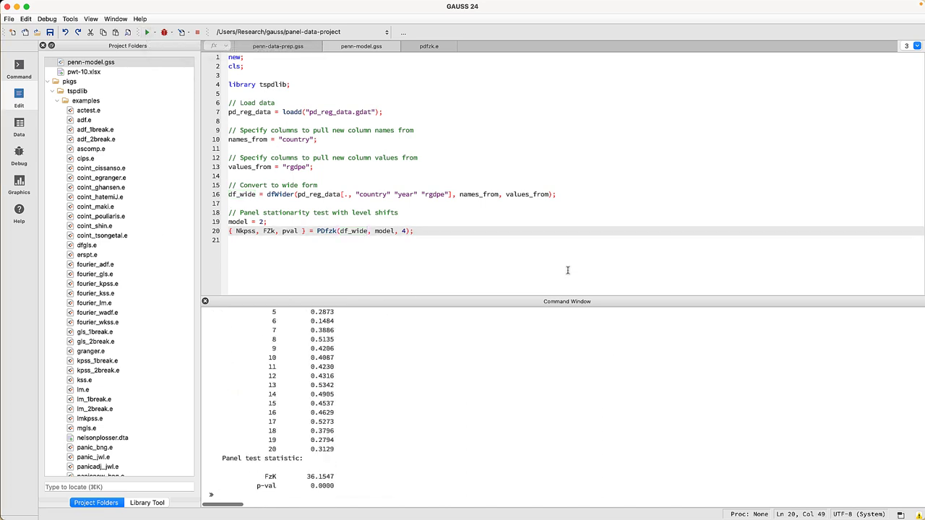
{"action": "left_click", "coordinate": [568, 269]}
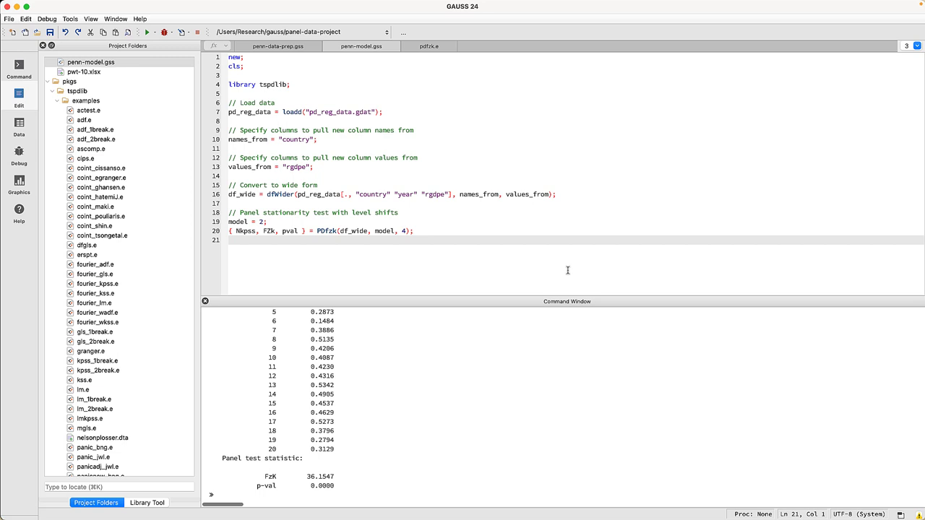
Add '// Estimate OLS model' and call olsmt(pd_reg_data, "ln(rgdpe) ~ hc + emp + country"); below the test
{"action": "key", "text": "Return"}
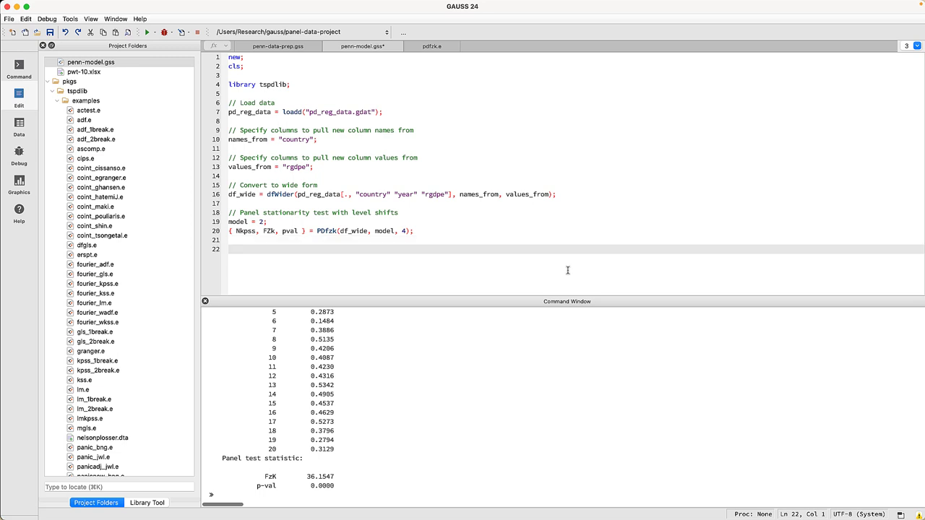
{"action": "type", "text": "// Estimate O"}
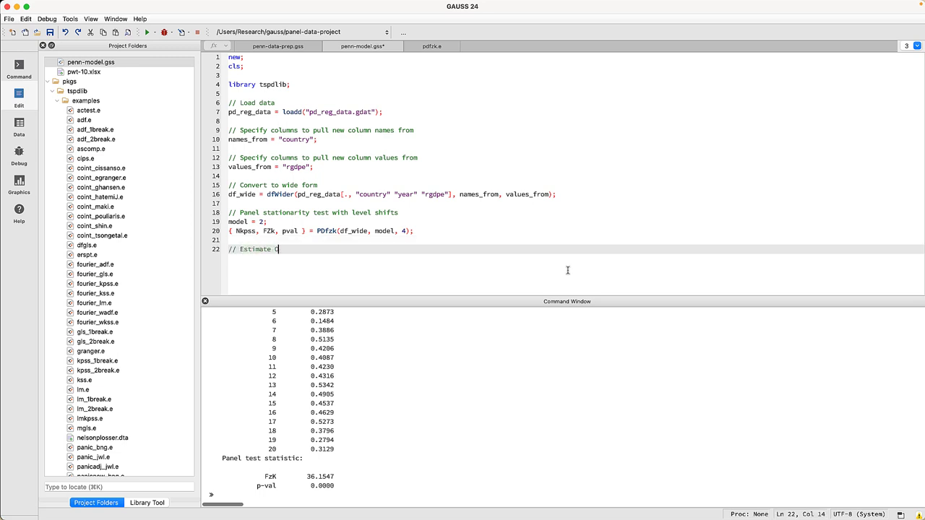
{"action": "type", "text": "LS model"}
{"action": "key", "text": "Return"}
{"action": "type", "text": "call ol"}
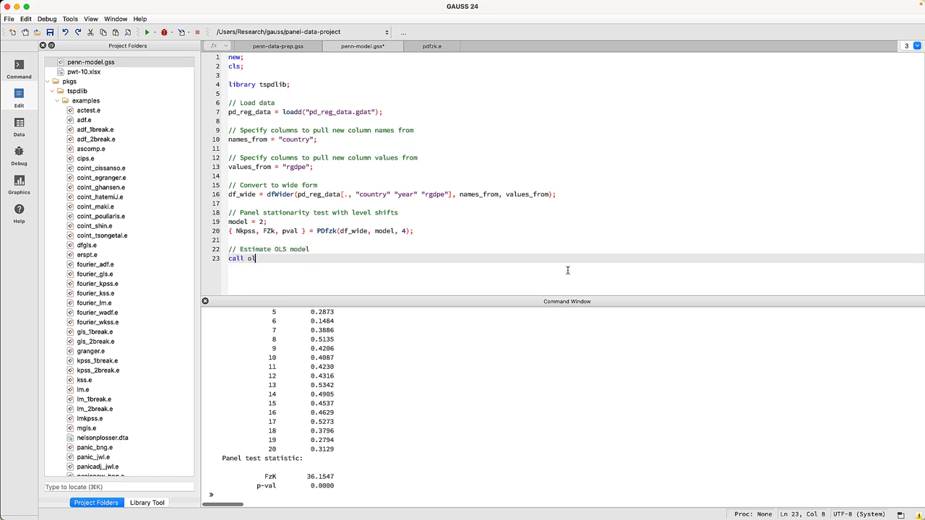
{"action": "type", "text": "smt(pd_reg_data, \"l"}
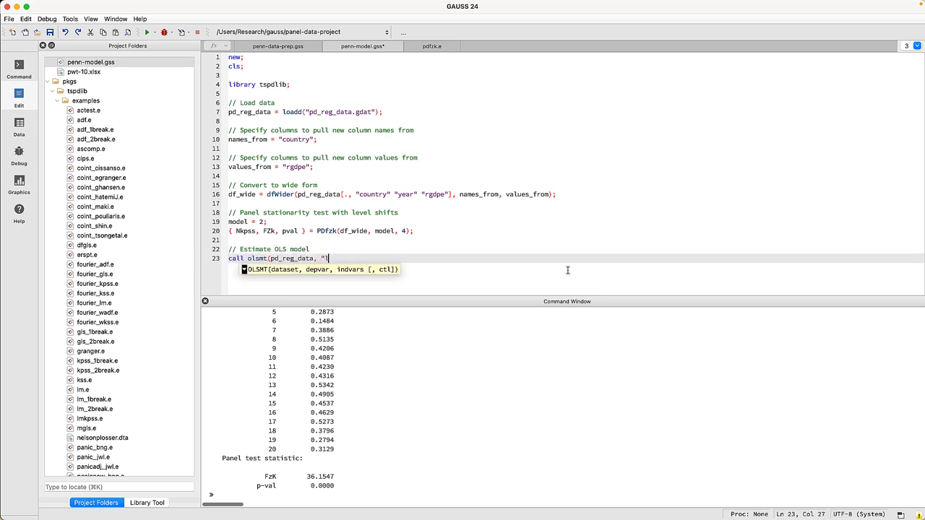
{"action": "type", "text": "n(rgdpe) ~ hc + e"}
{"action": "type", "text": "mp + country\");"}
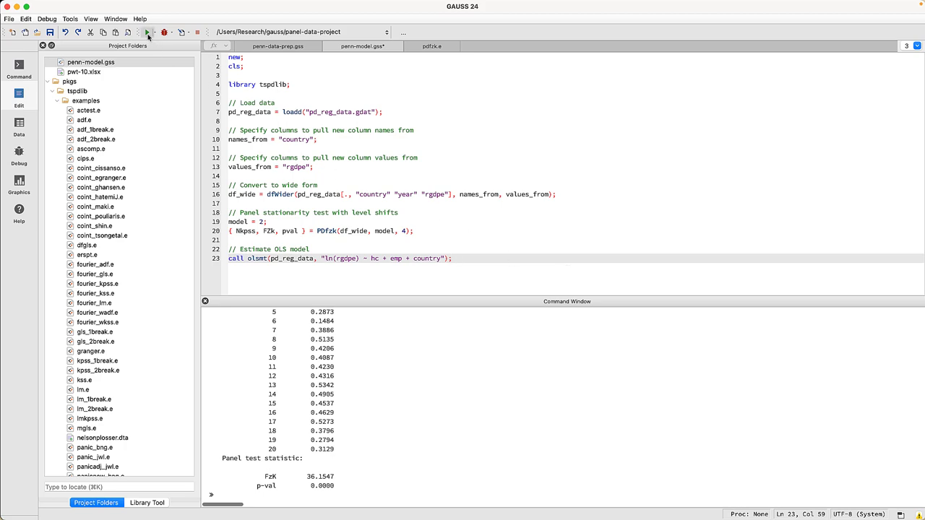
Run the script and scroll up to the olsmt estimates: hc 1.48708, emp 0.0392397, R-squared 0.993
{"action": "left_click", "coordinate": [147, 33]}
{"action": "left_click", "coordinate": [633, 383]}
{"action": "scroll", "coordinate": [634, 383], "scroll_direction": "up", "scroll_amount": 5}
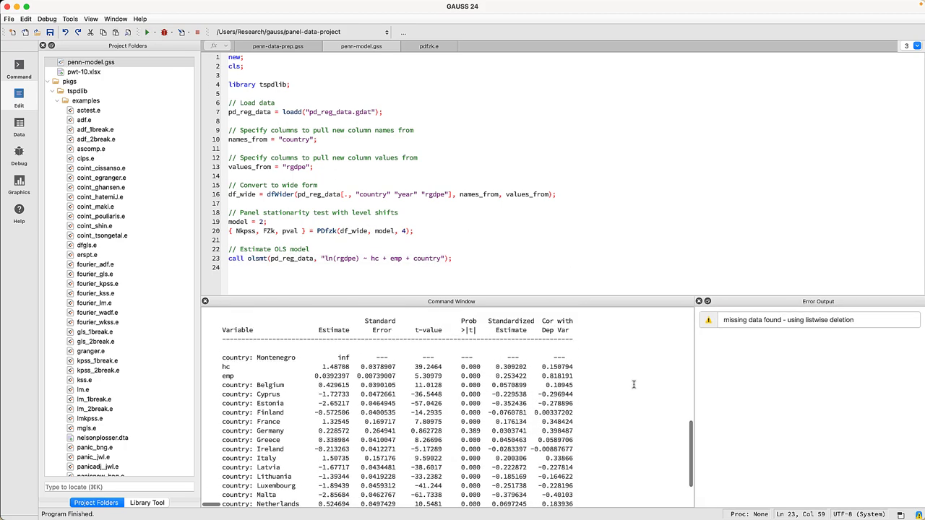